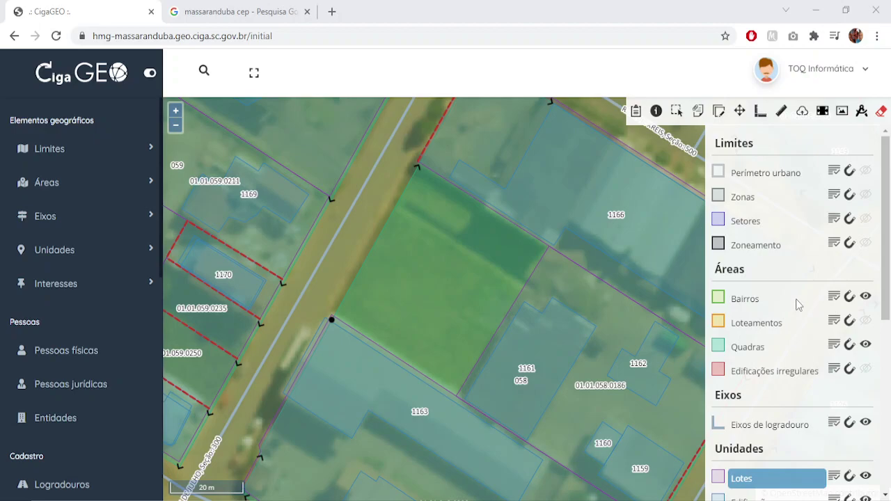
Hide the Bairros layer on the map
left_click(865, 295)
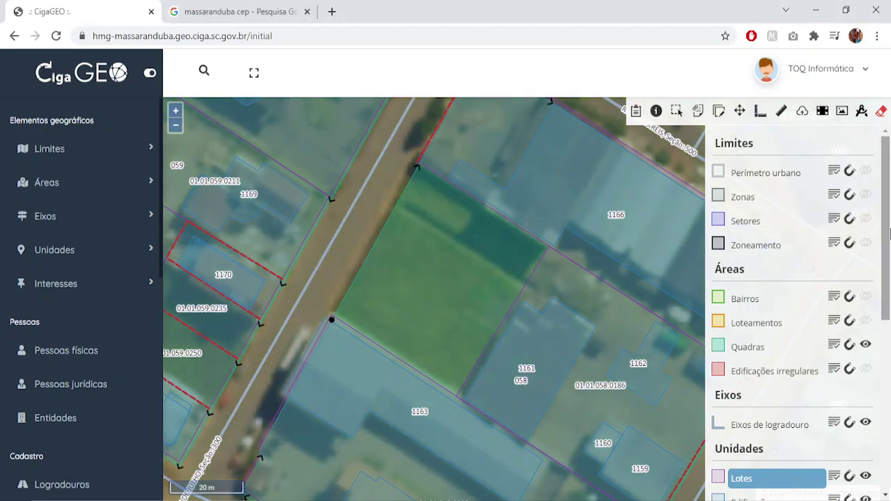
left_click_drag(887, 222, 887, 316)
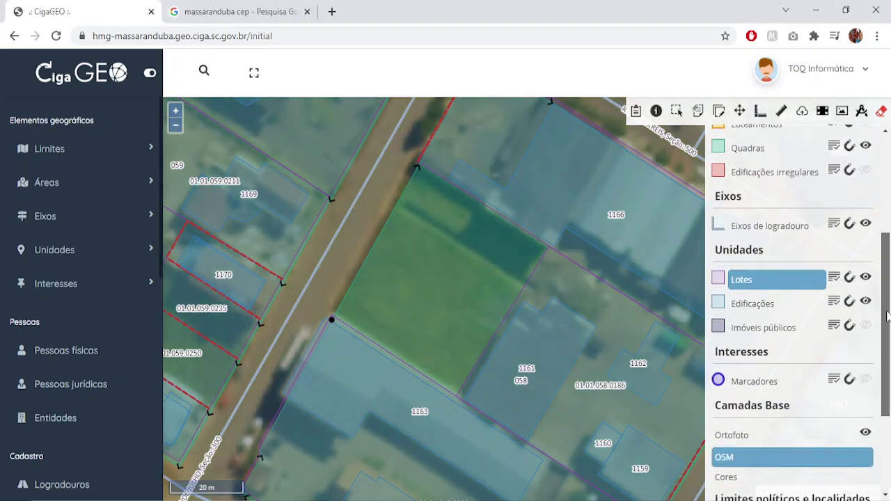
scroll(887, 317, "up", 3)
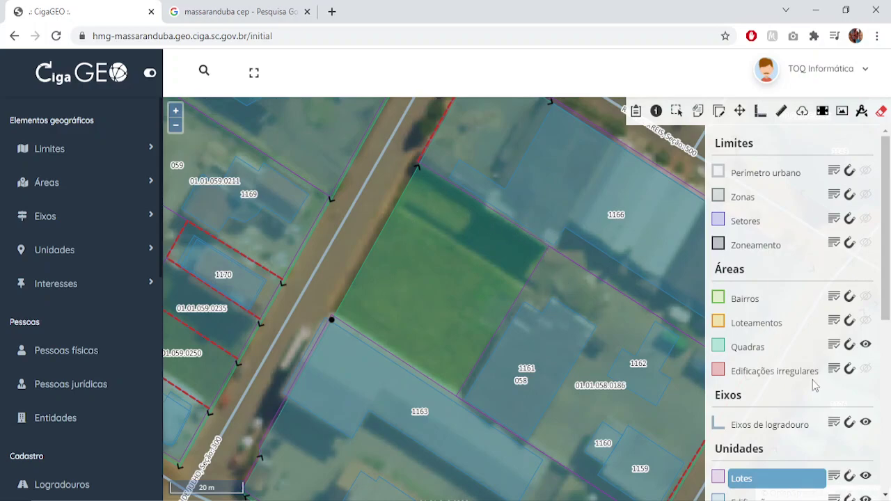
Turn the Quadras, Lotes and Edificações layers off and back on to examine what each one displays on the map
left_click(866, 344)
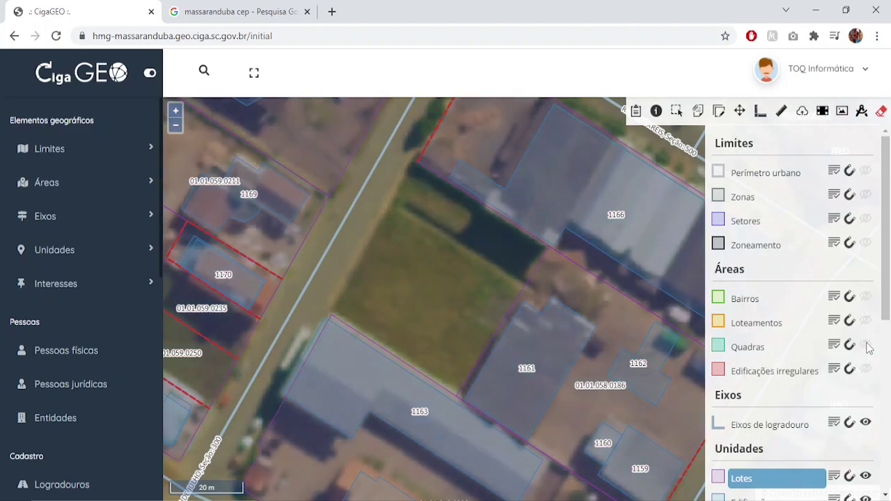
left_click(866, 344)
left_click_drag(885, 313, 886, 357)
left_click(865, 376)
left_click(865, 377)
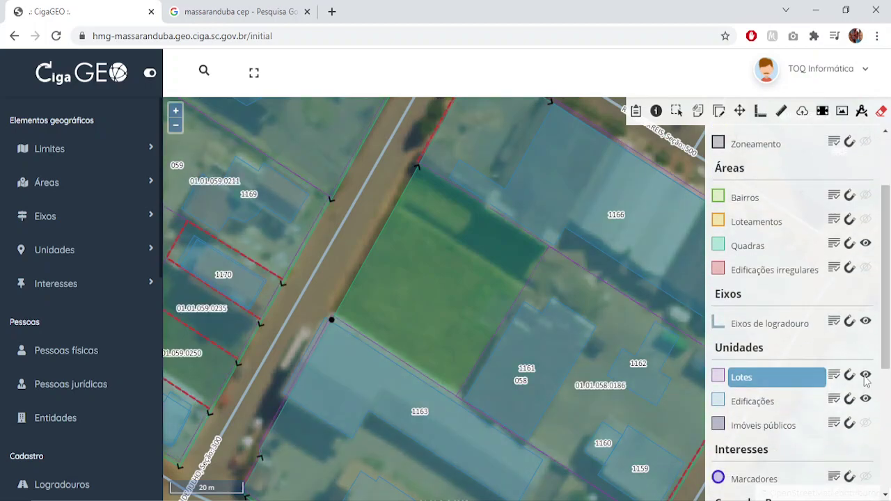
left_click(865, 377)
left_click(865, 377)
left_click(865, 401)
left_click(866, 399)
Set Lotes as the active layer for drawing
left_click(768, 403)
left_click(760, 376)
left_click(755, 411)
left_click(757, 426)
left_click(759, 406)
left_click(757, 382)
Draw a four-corner lot polygon of about 42 by 44 m over the empty grass parcel between buildings 1163 and 1166
left_click(719, 111)
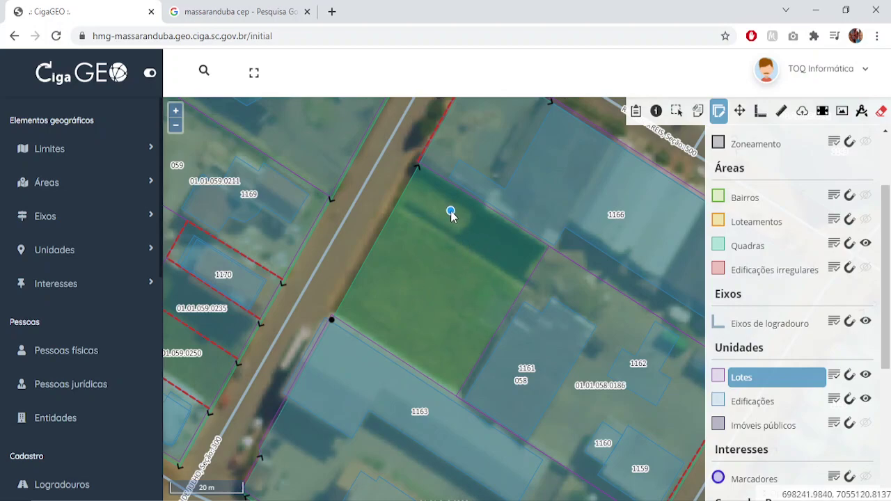
left_click(418, 168)
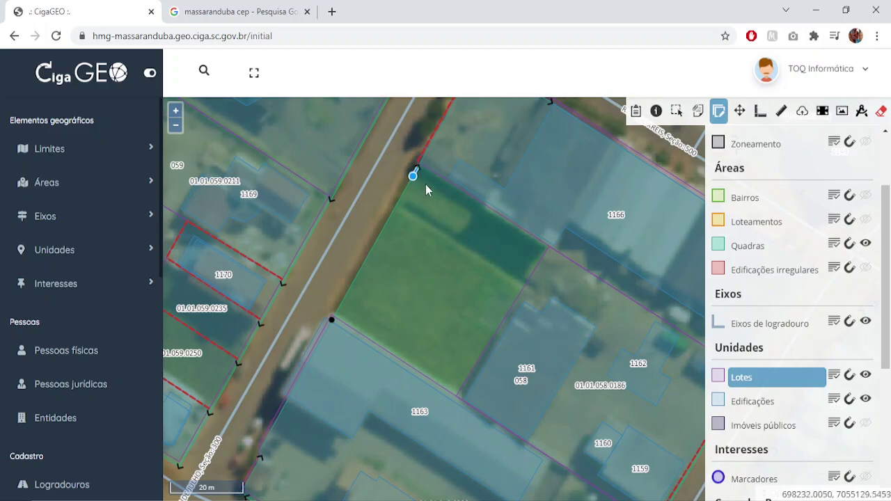
left_click(551, 247)
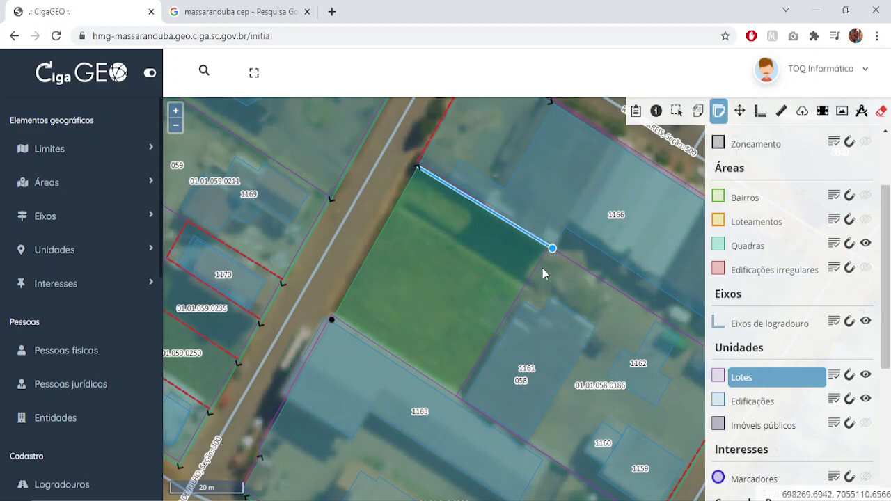
left_click(453, 394)
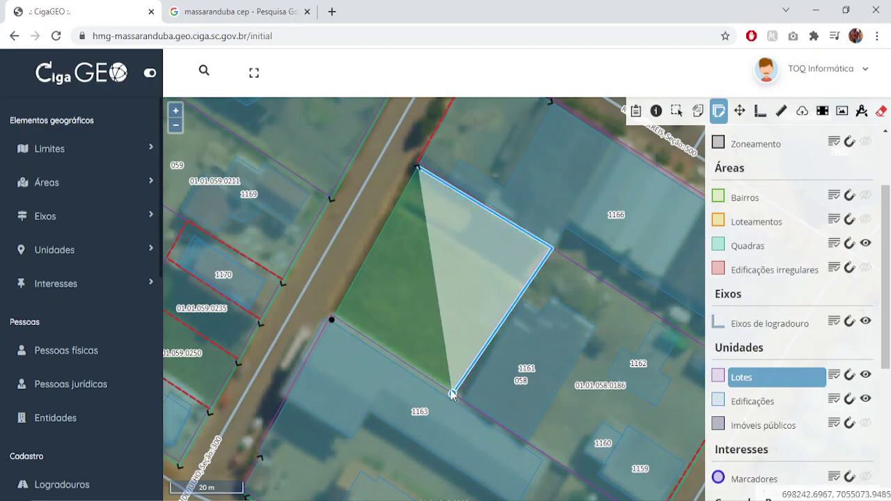
left_click(332, 319)
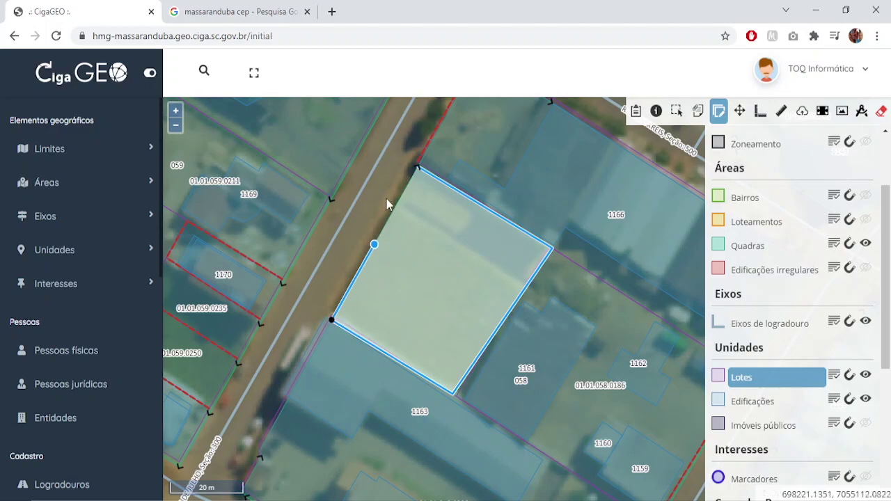
left_click(418, 168)
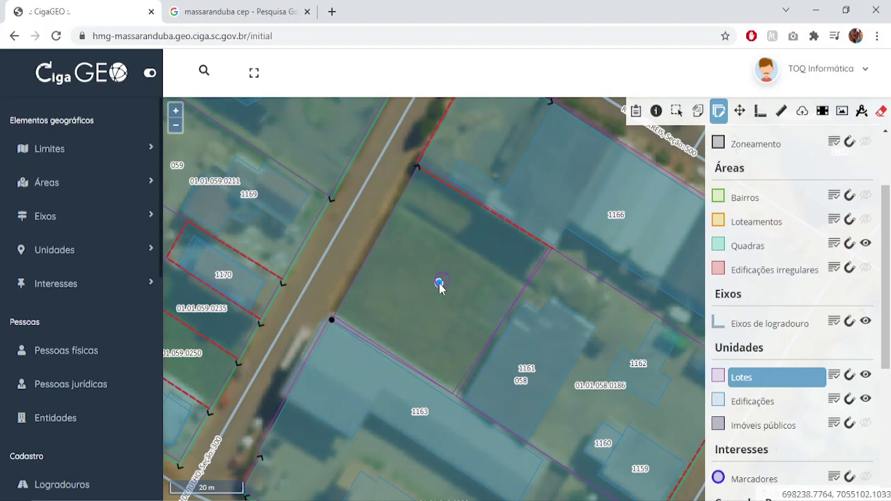
Turn the Ortofoto base layer off and back on to examine the drawn lot against both backgrounds
left_click_drag(885, 271, 885, 357)
left_click(864, 355)
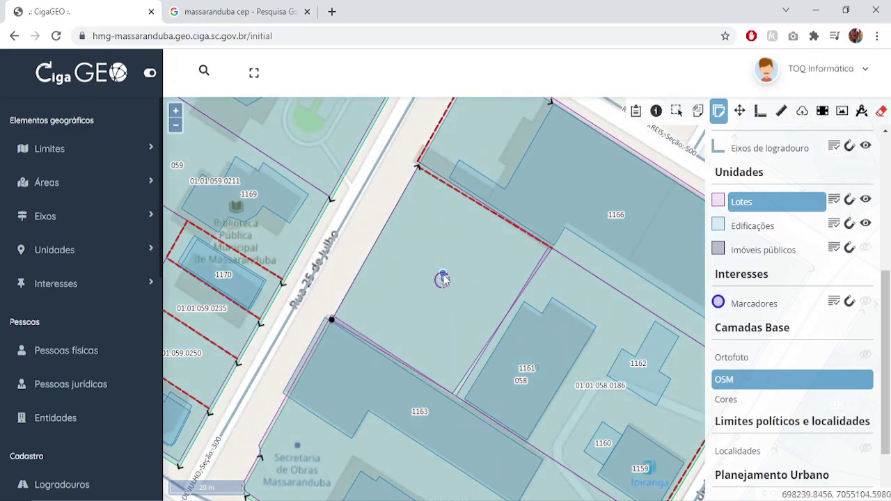
left_click(866, 355)
scroll(866, 362, "up", 4)
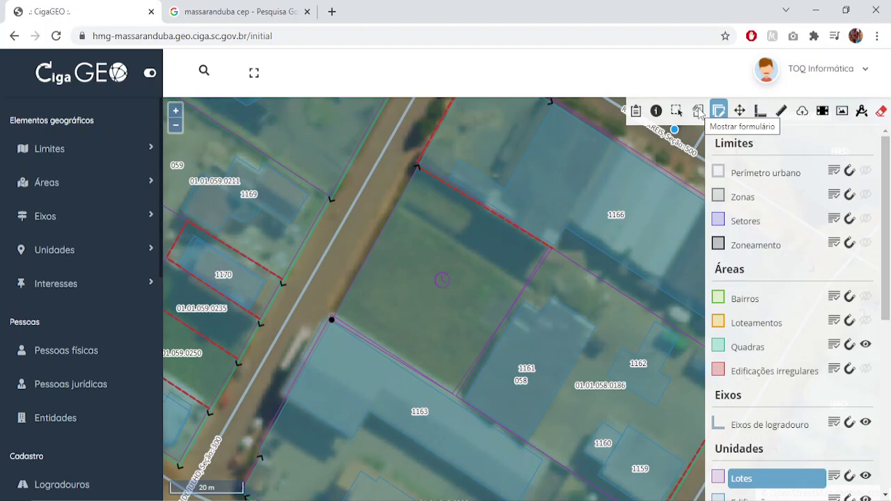
Open the registration form for the newly drawn lot and set its Código de cadastro to 99999
left_click(698, 112)
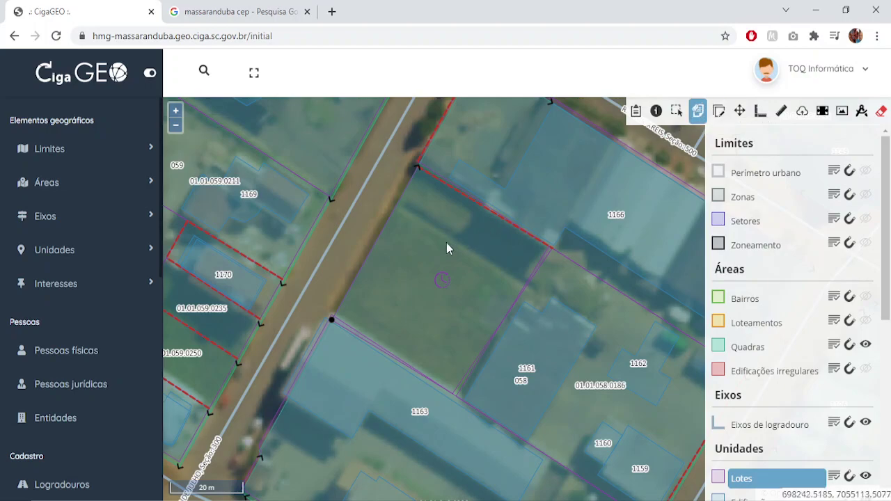
left_click(422, 248)
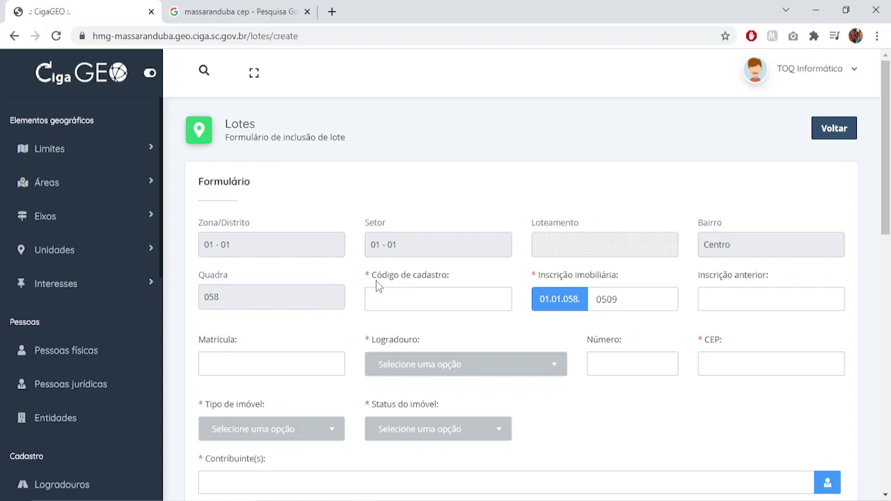
left_click_drag(362, 277, 368, 277)
left_click(382, 300)
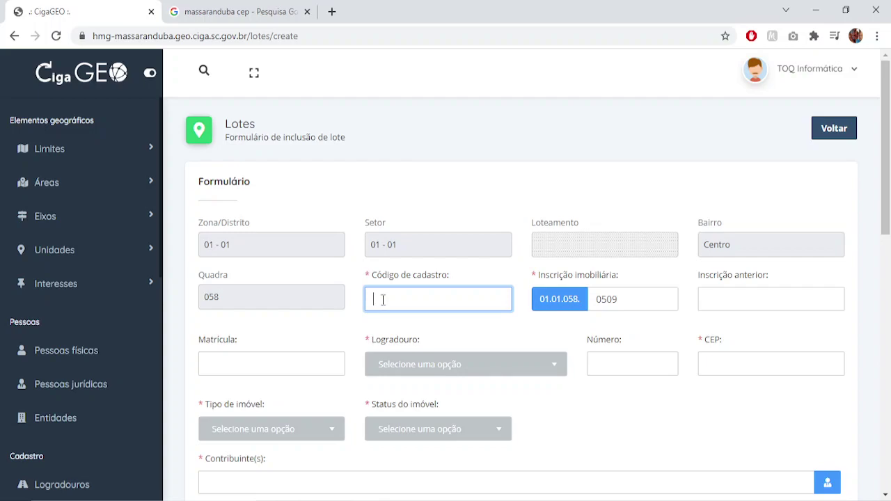
type("99999")
left_click(646, 301)
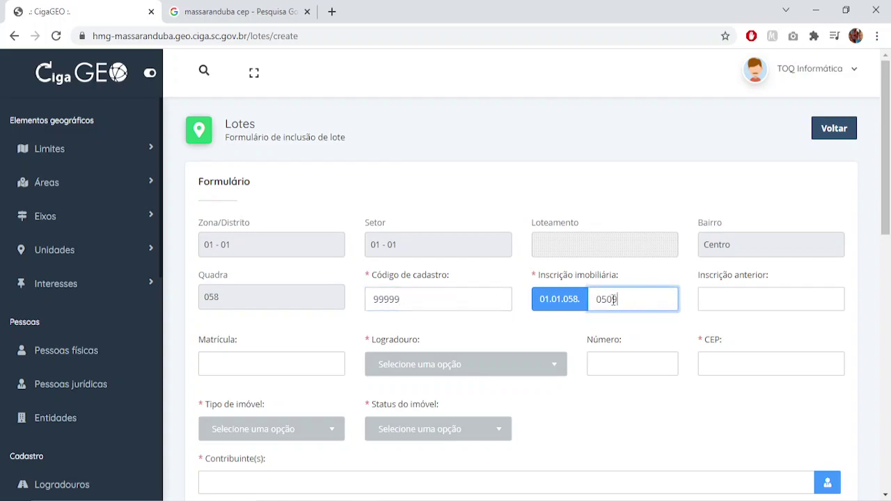
left_click_drag(646, 304, 584, 315)
left_click(652, 296)
Select Rua PROGRESSO as the lot's Logradouro and enter the postal code in CEP
scroll(279, 355, "down", 2)
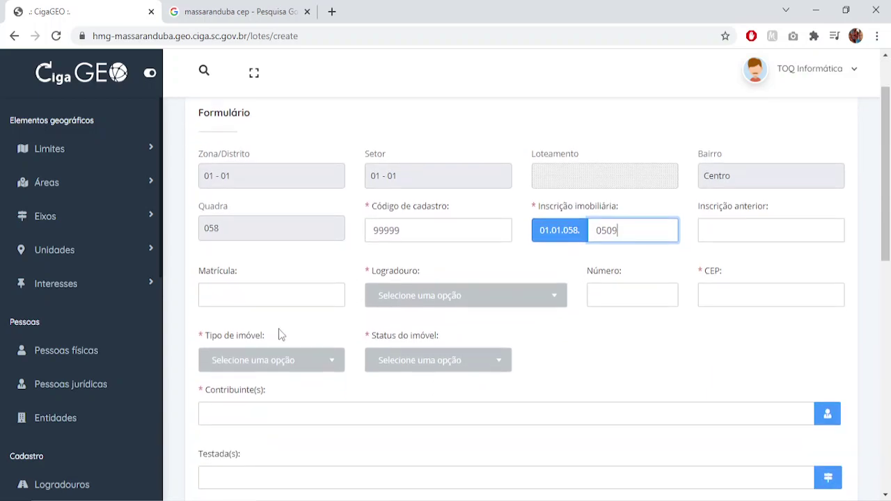
left_click(547, 231)
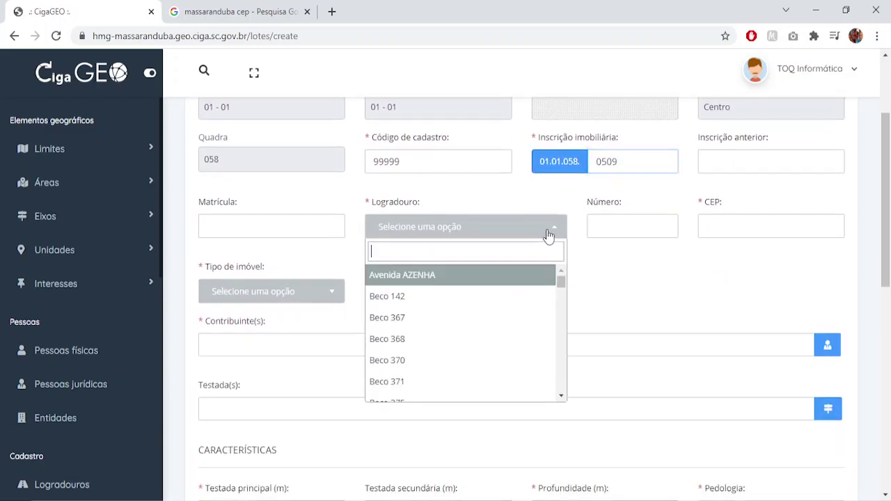
left_click_drag(565, 286, 564, 298)
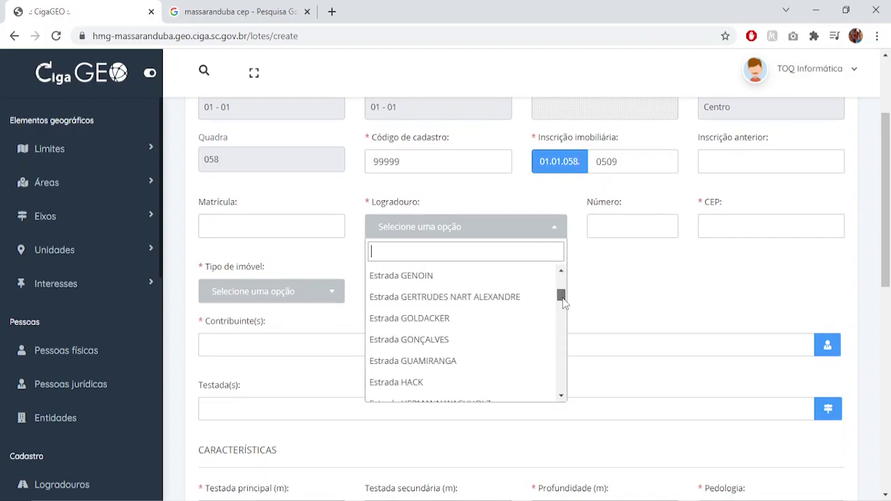
scroll(440, 312, "down", 8)
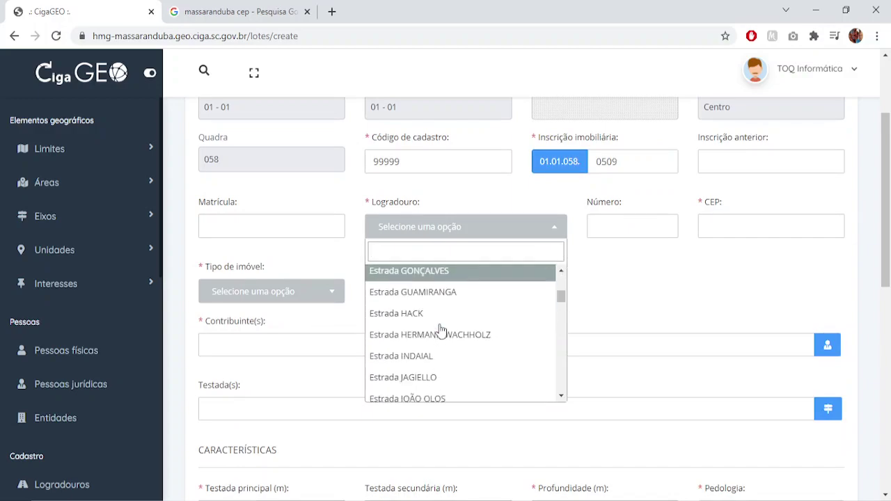
scroll(453, 313, "down", 6)
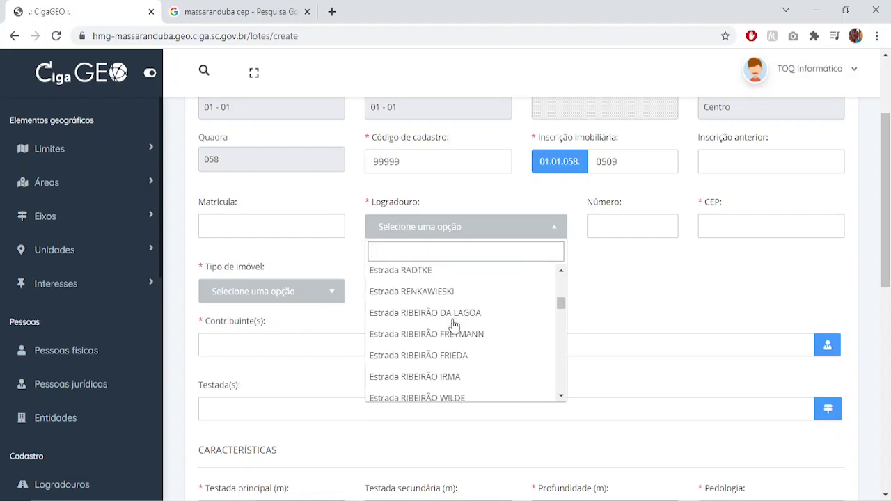
left_click_drag(565, 308, 564, 363)
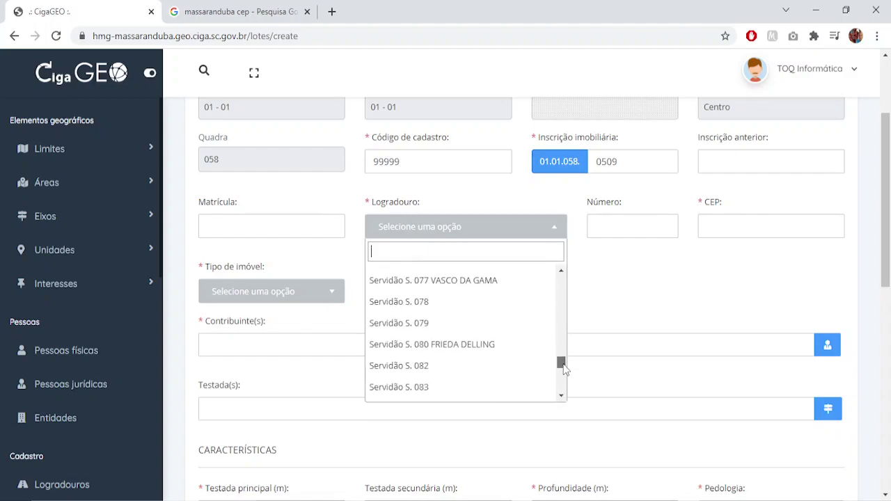
scroll(477, 340, "up", 4)
scroll(477, 339, "up", 5)
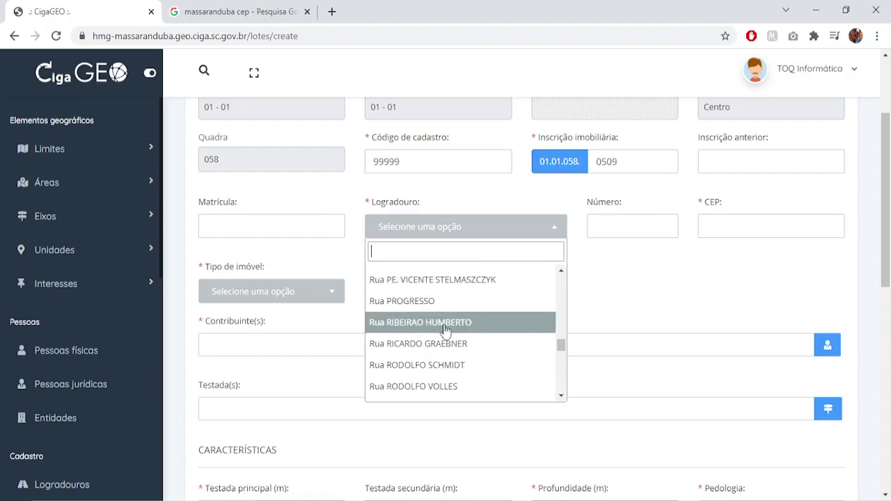
left_click(427, 304)
left_click(706, 226)
type("89.108-000")
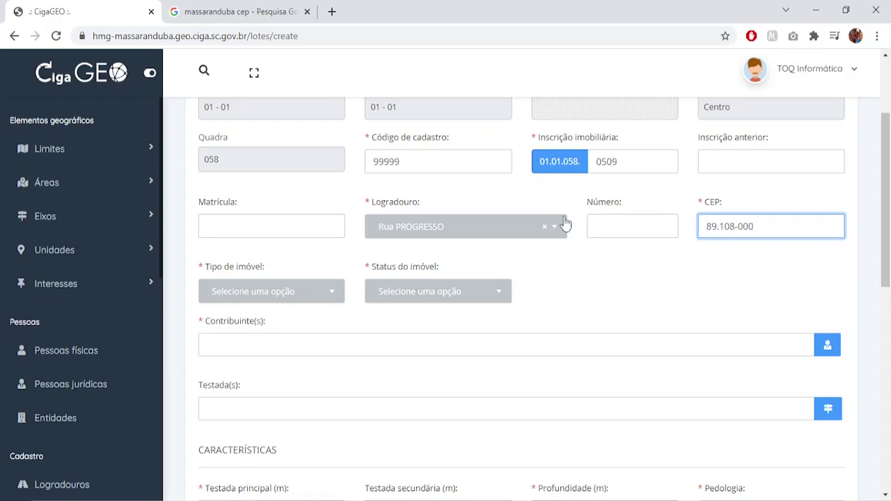
Set Tipo de imóvel to "Imóvel edificado - 0.50%" and Status do imóvel to "Ativo"
left_click(323, 295)
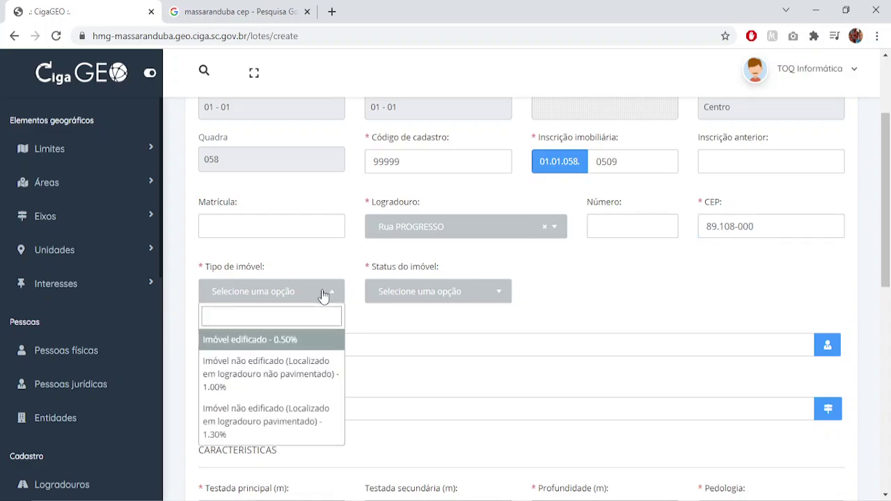
left_click(228, 343)
left_click(490, 296)
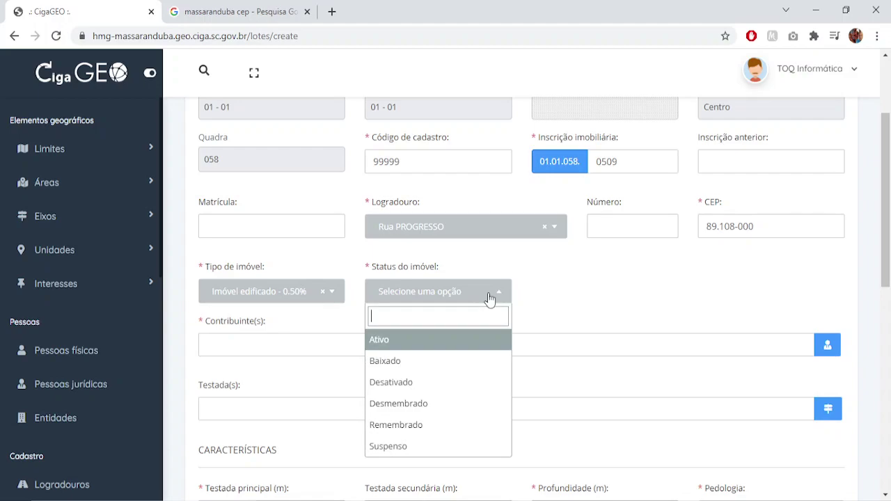
left_click(380, 342)
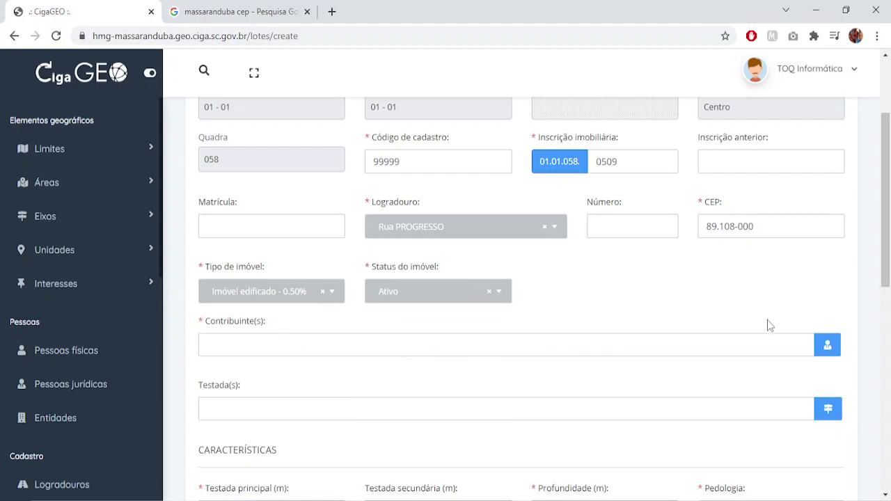
Add a registered person from the people search as the lot's contribuinte, with the type Proprietário
left_click(826, 345)
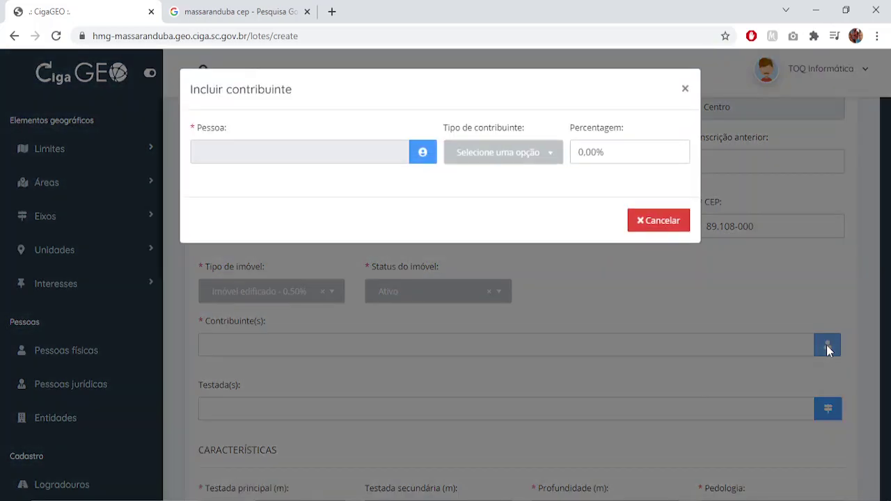
left_click(426, 154)
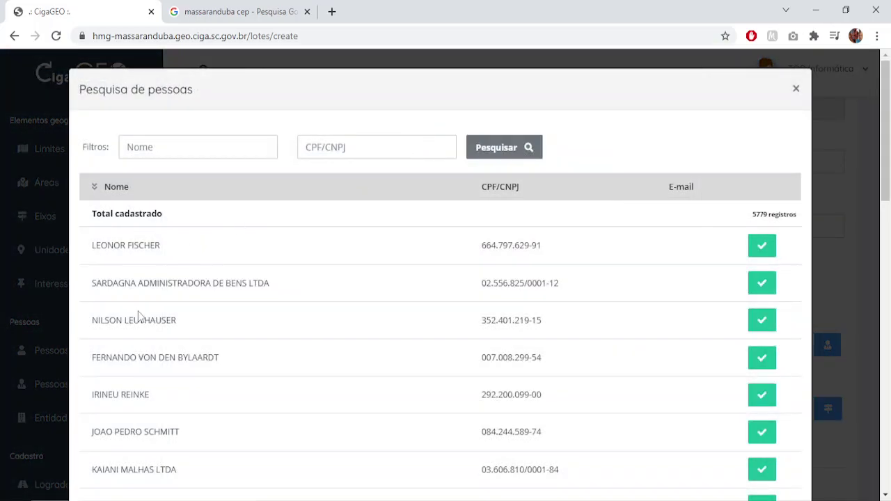
left_click(761, 394)
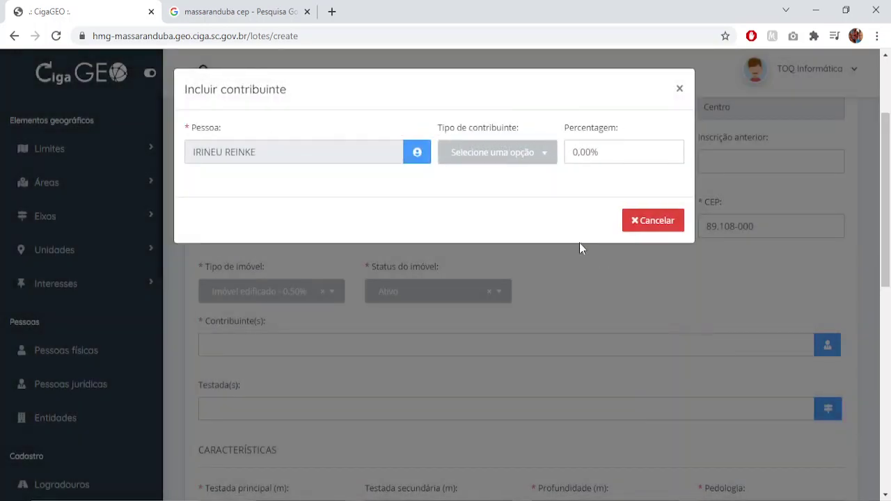
left_click(497, 157)
left_click(463, 202)
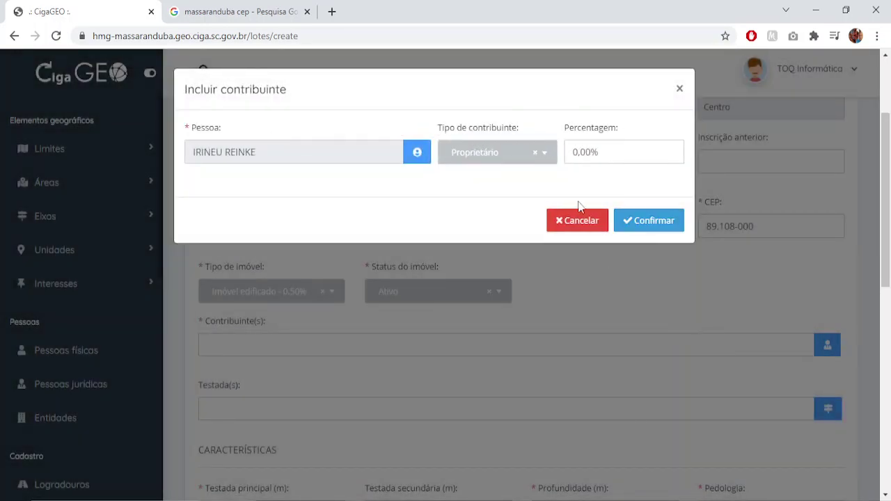
left_click(647, 220)
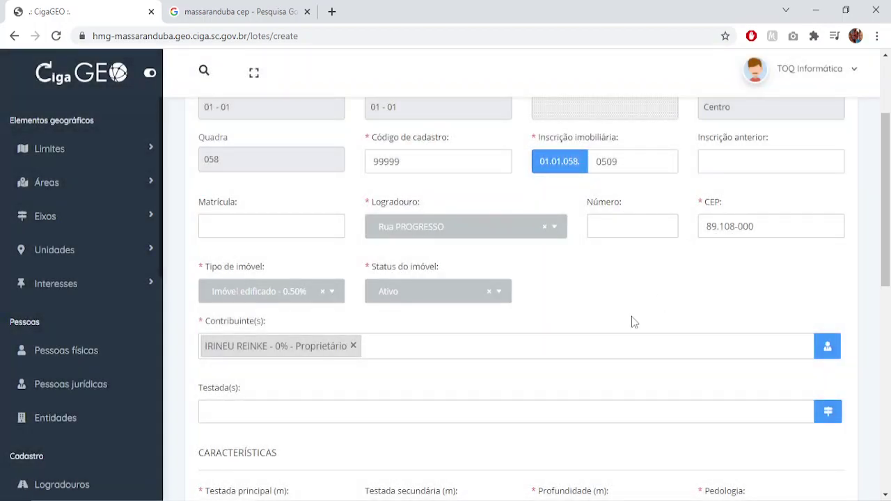
Set the lot's Pedologia to "Firme", Topografia to "Plano" and Situação do terreno to "Meio de Quadra"
scroll(610, 322, "down", 3)
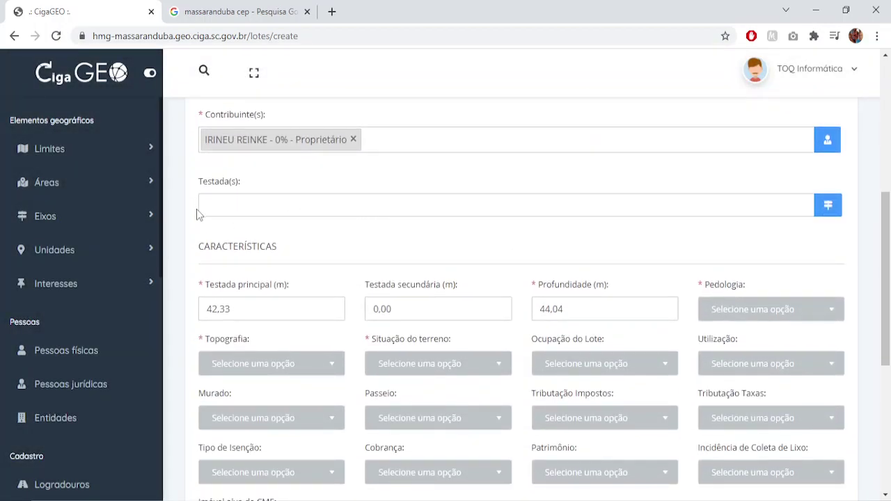
left_click(266, 313)
key("ctrl+a")
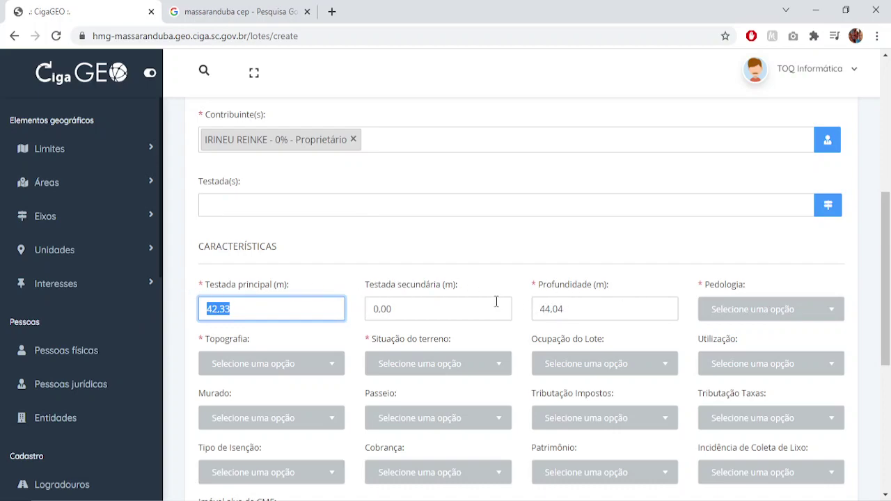
scroll(696, 279, "down", 1)
left_click(748, 240)
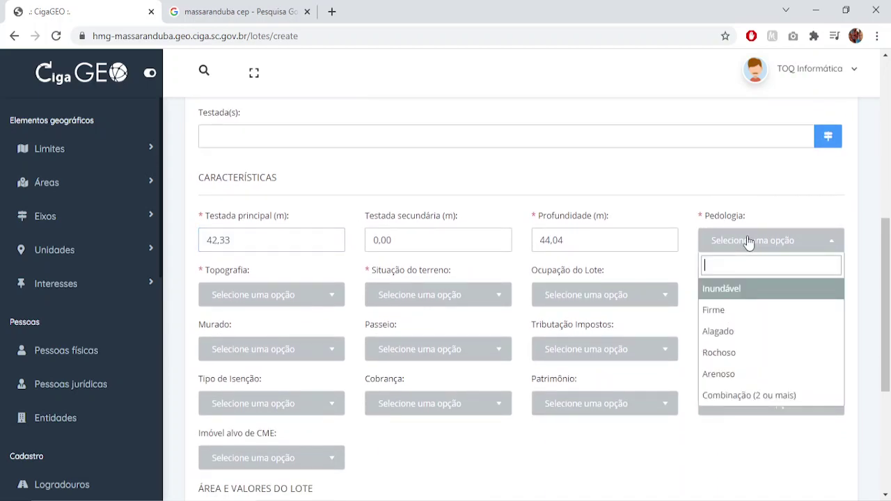
left_click(723, 311)
left_click(307, 299)
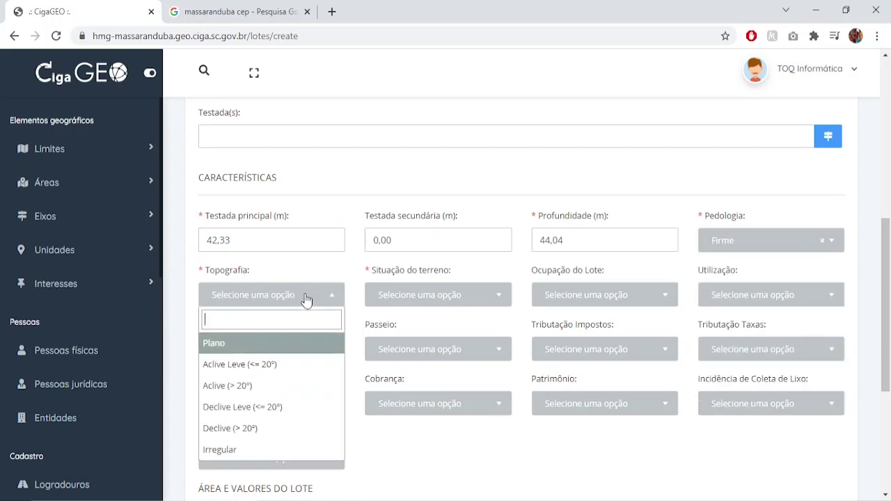
left_click(214, 346)
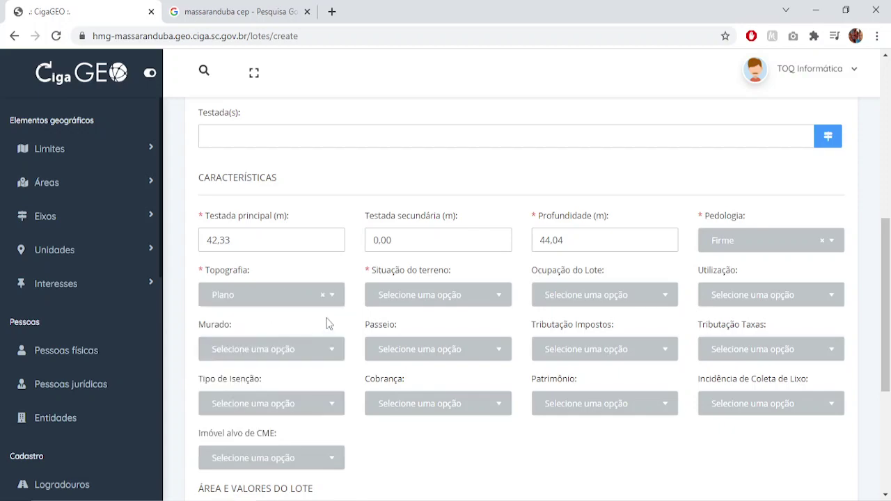
left_click(501, 304)
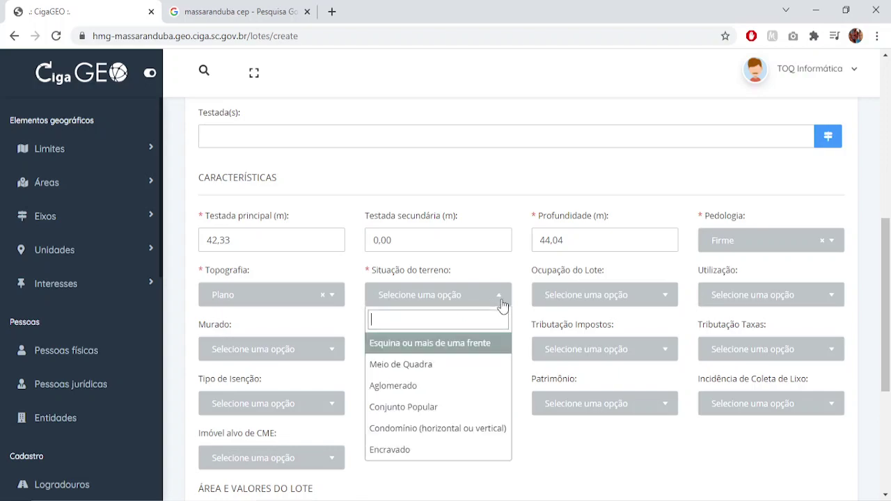
left_click(416, 366)
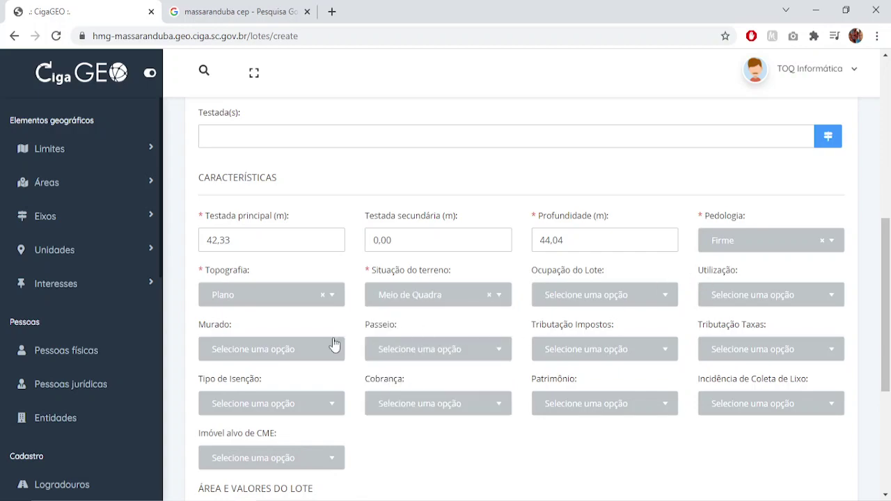
Set the lot's Área declarada to 1.700,00 m² and save the lot registration
scroll(352, 400, "down", 2)
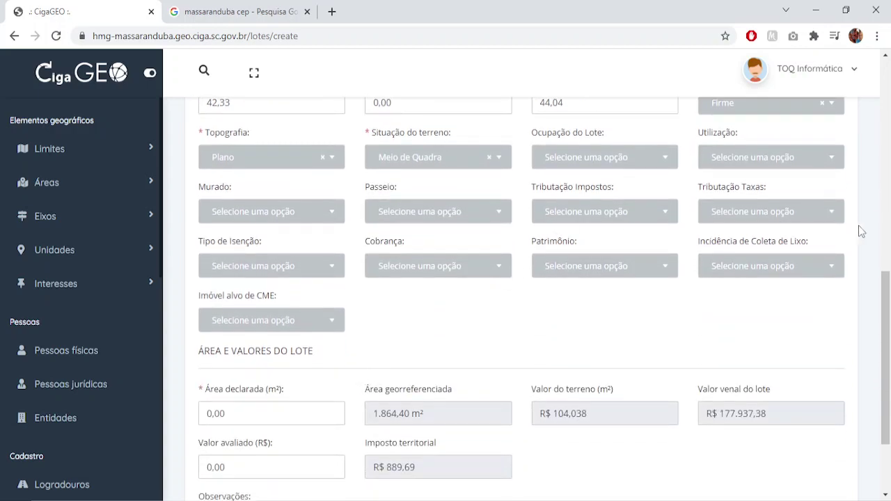
scroll(424, 295, "down", 2)
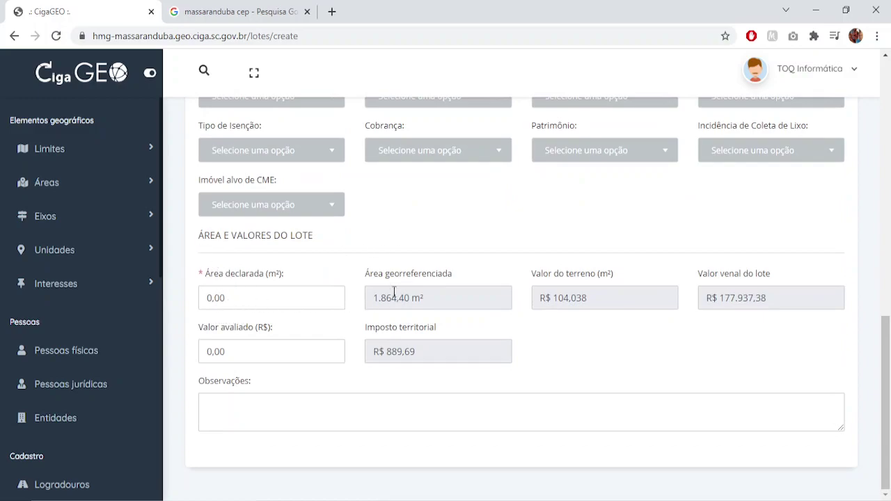
left_click_drag(371, 303, 425, 301)
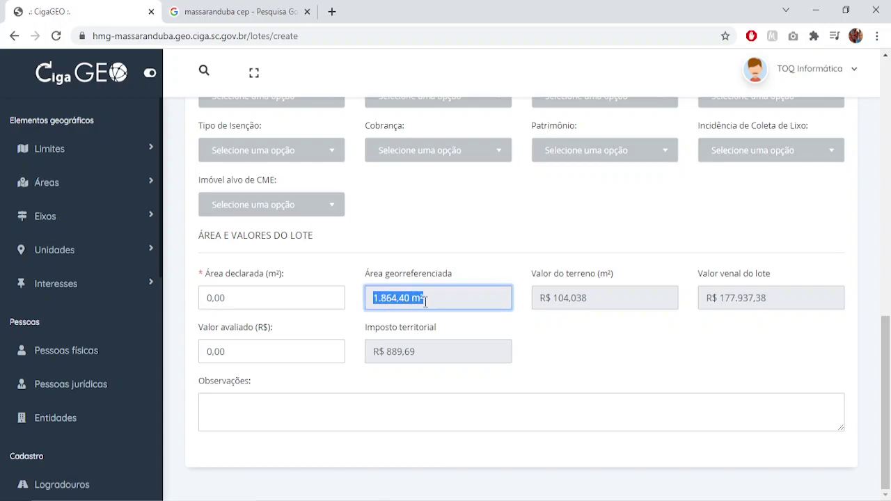
left_click_drag(228, 302, 55, 284)
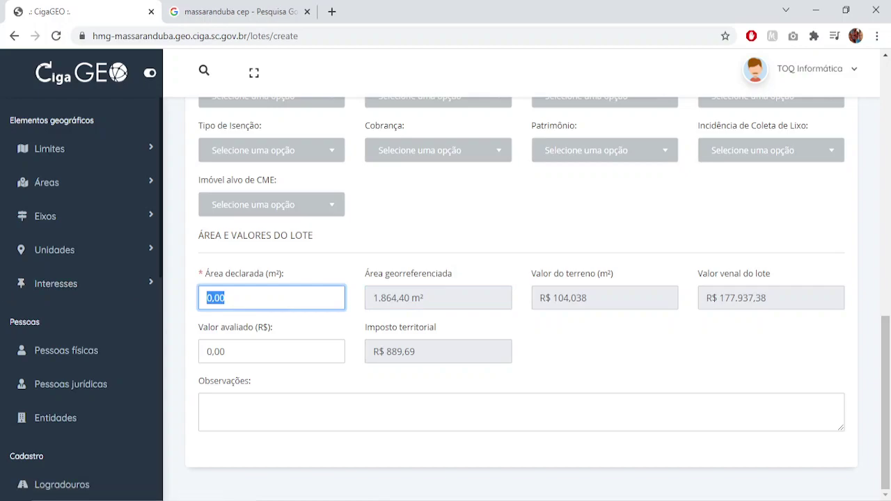
type("1.700,0")
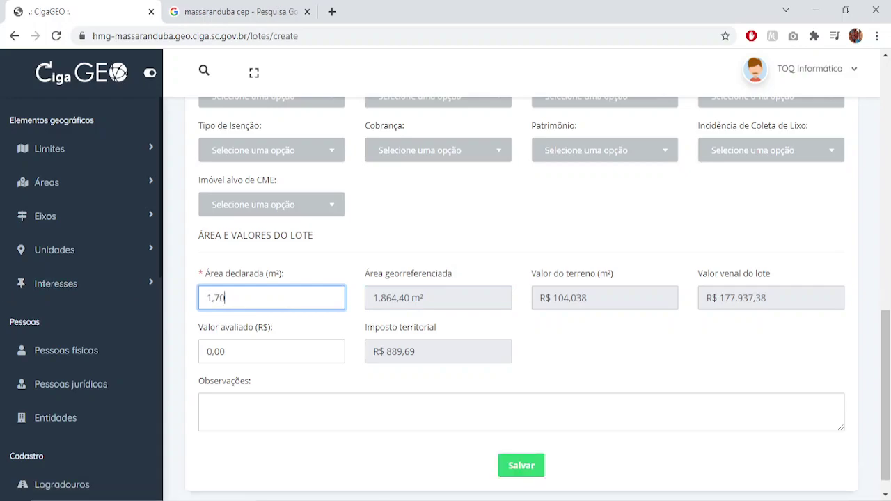
type("0")
left_click(530, 474)
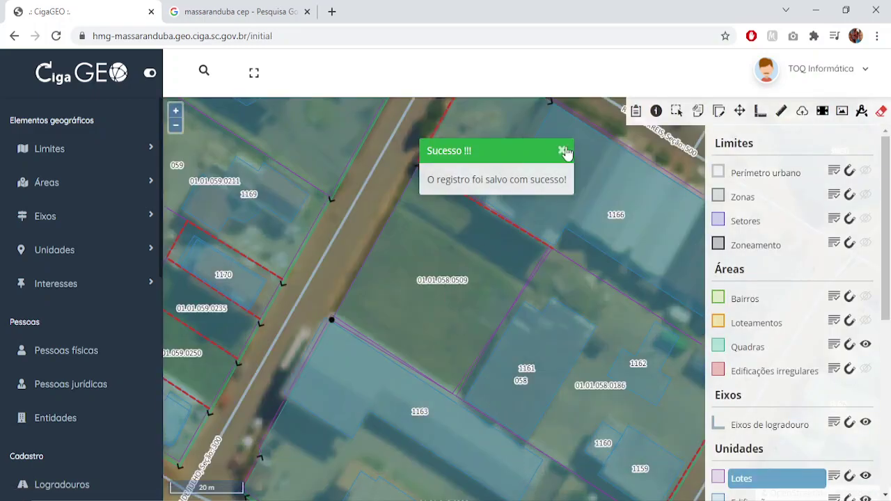
left_click(562, 150)
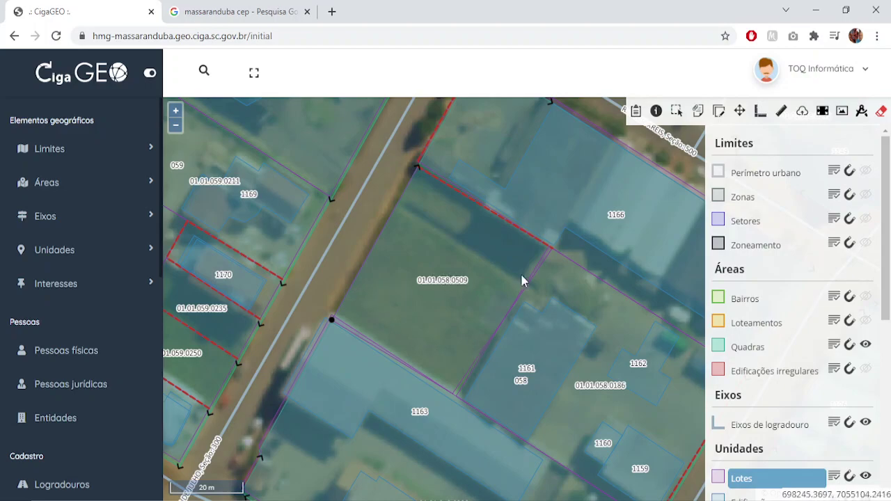
Draw a four-sided building footprint of about 334 m² on the Edificações layer, inside lot 01.01.058.0509
left_click_drag(887, 251, 889, 318)
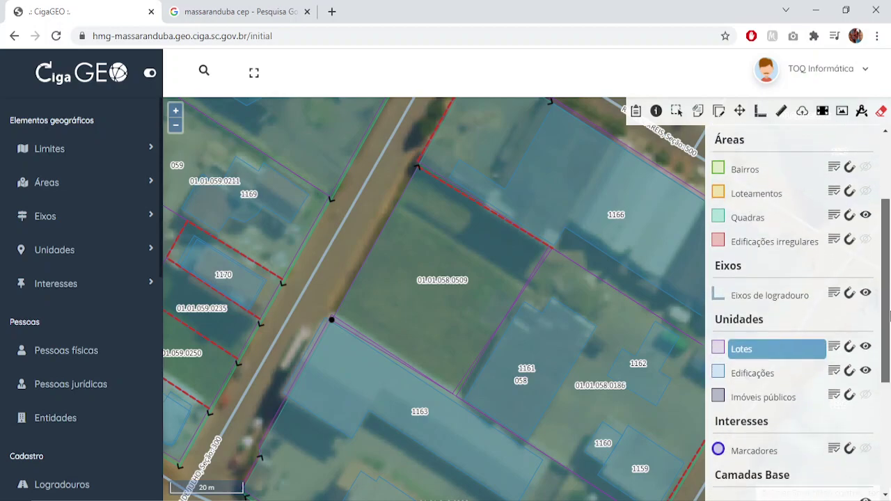
left_click(752, 376)
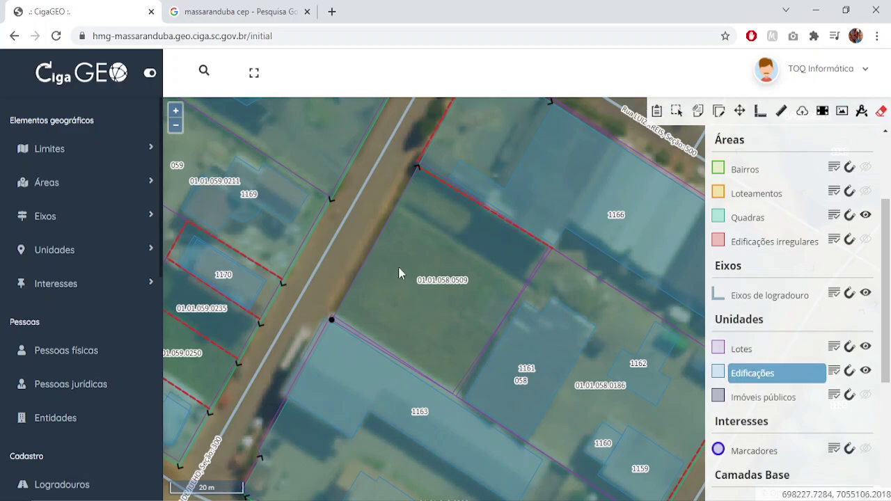
left_click(719, 112)
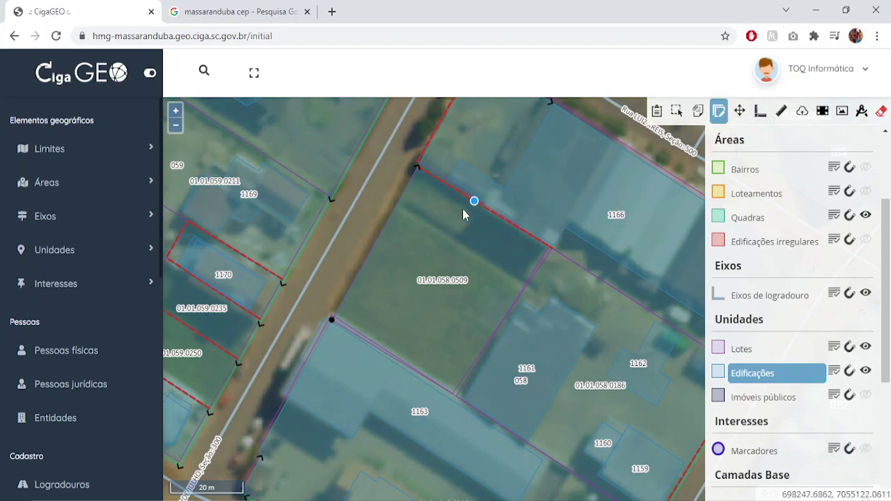
left_click(417, 239)
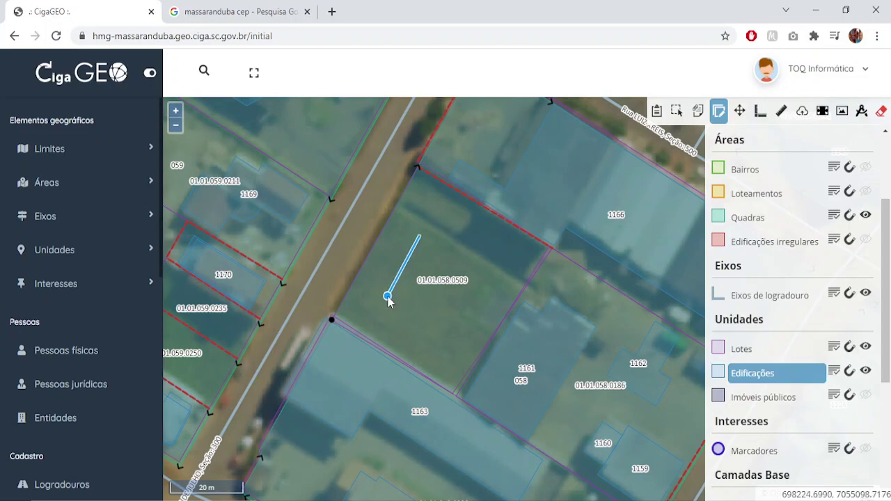
left_click(388, 296)
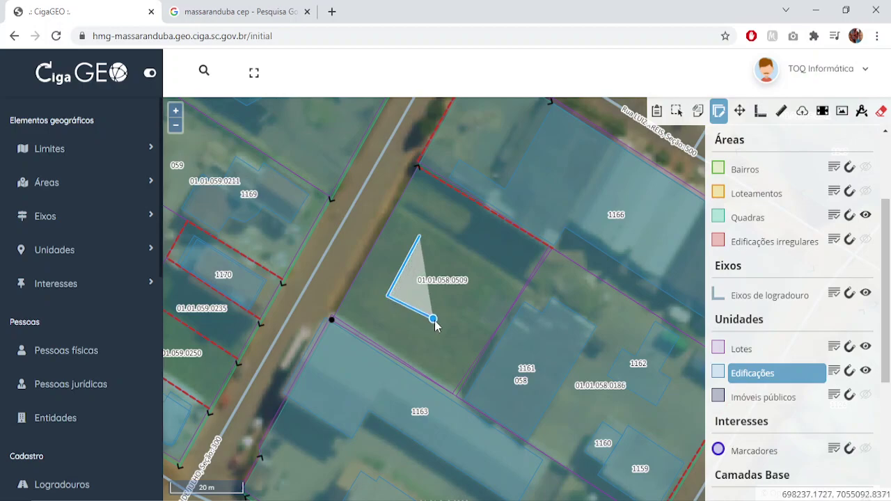
left_click(448, 330)
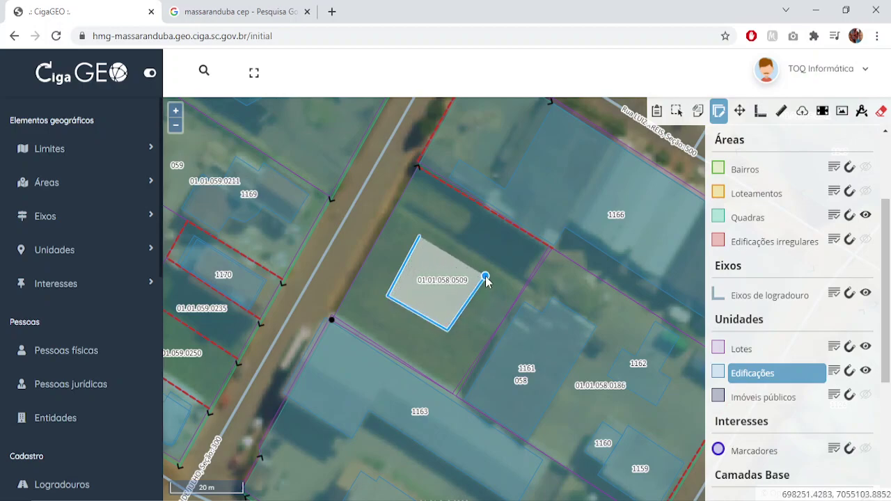
left_click(481, 271)
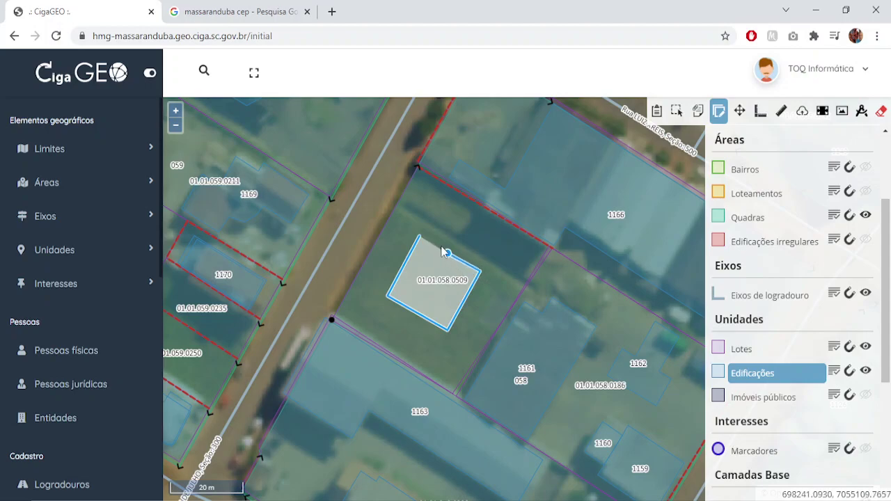
left_click(419, 238)
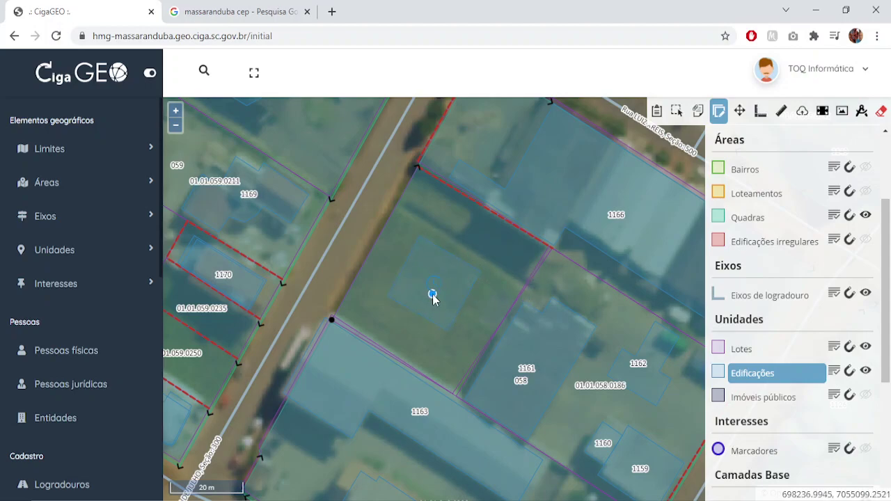
Open the inclusion form for the building drawn in lot 01.01.058.0509 and save its record
left_click(719, 111)
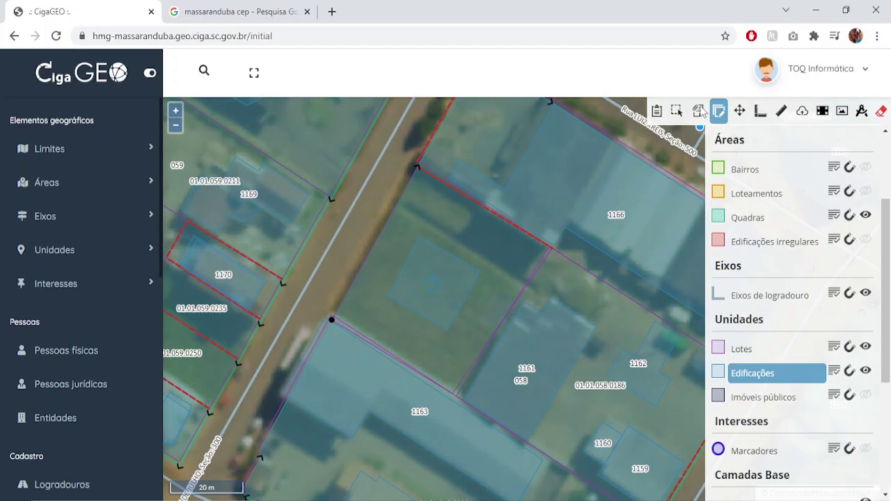
left_click(698, 112)
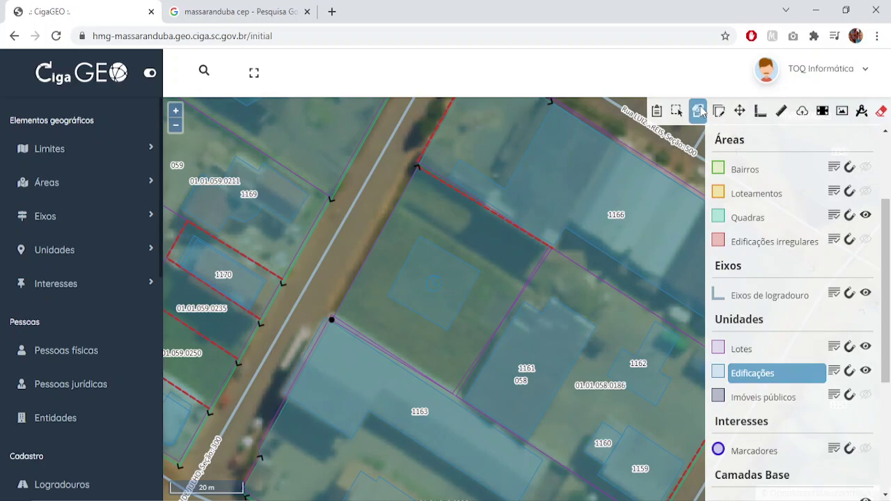
left_click(446, 282)
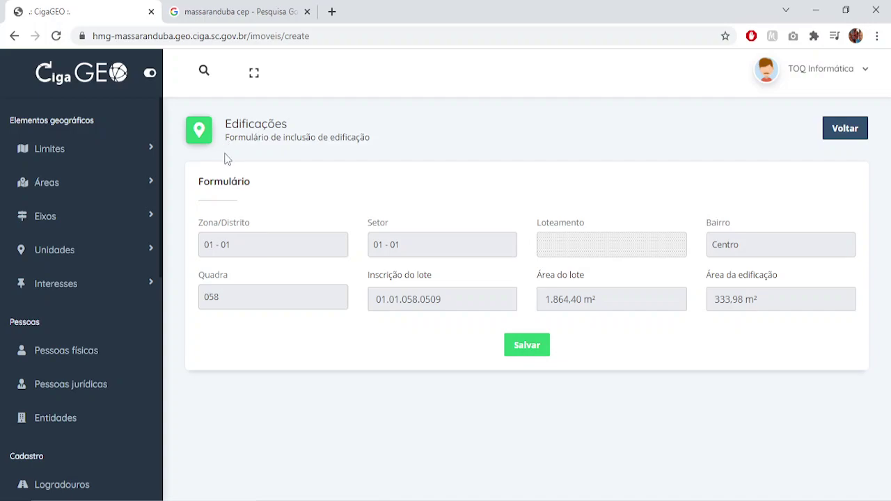
left_click(527, 345)
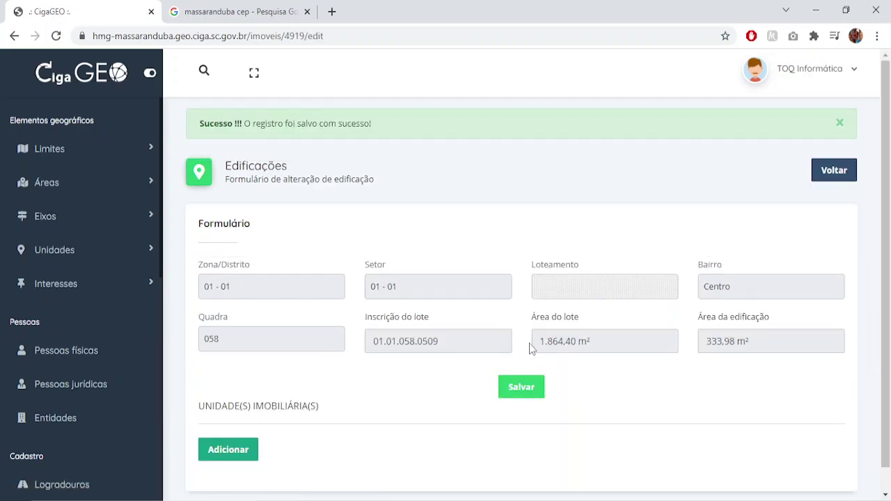
Add a unidade imobiliária to the building, with Código de cadastro 777777 and 001 as the ending of its Inscrição imobiliária
scroll(453, 384, "down", 1)
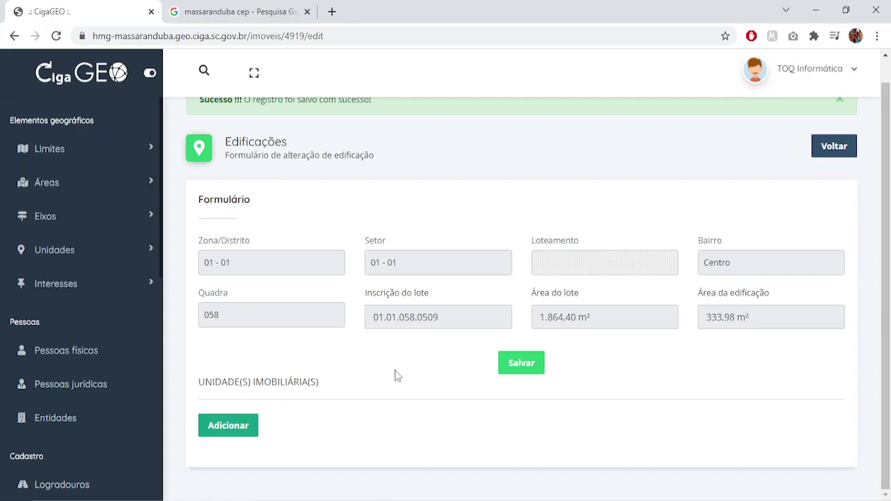
left_click(229, 428)
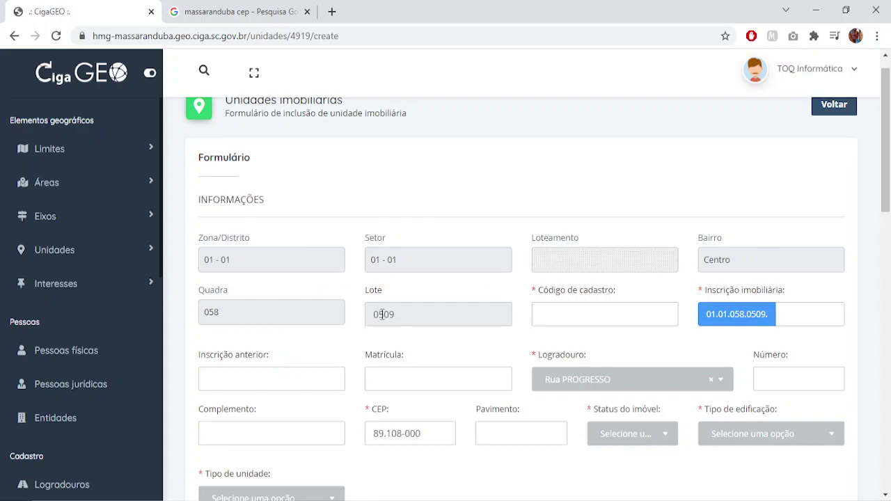
left_click(549, 322)
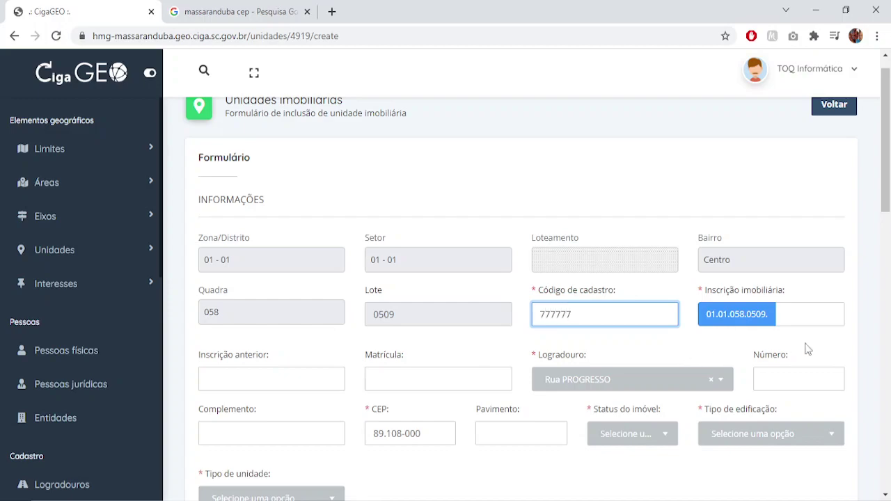
left_click(826, 313)
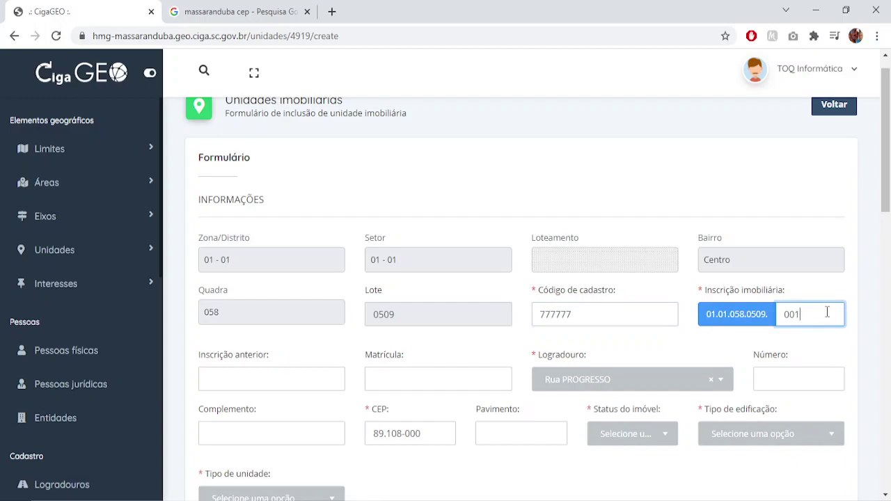
Set the unit's Status do imóvel to Ativo, Tipo de edificação to Casa and Tipo de unidade to Privada
scroll(358, 348, "down", 1)
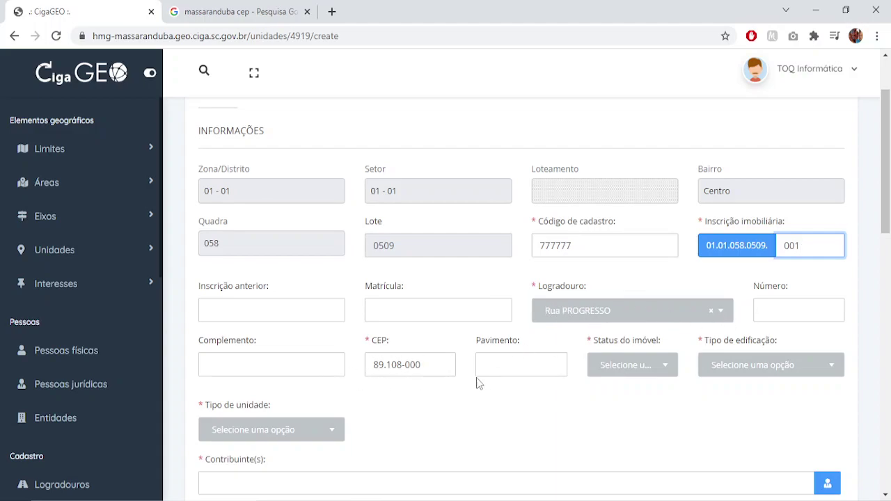
scroll(562, 362, "down", 2)
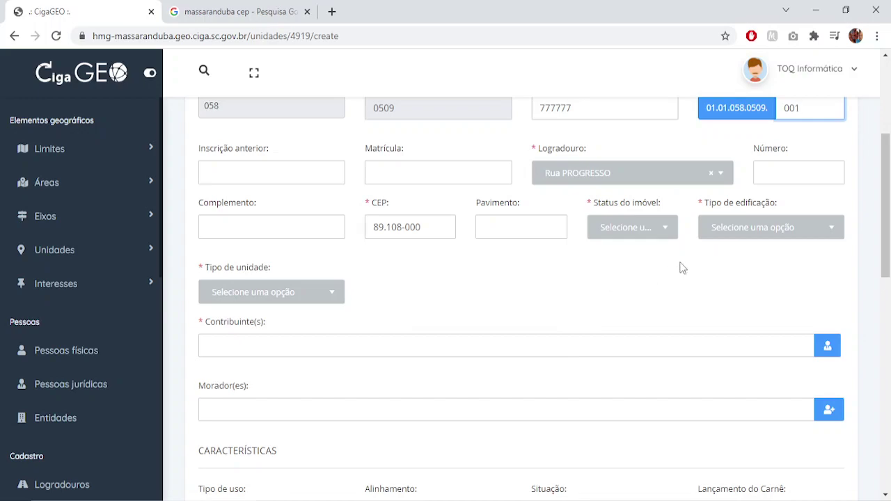
left_click(671, 235)
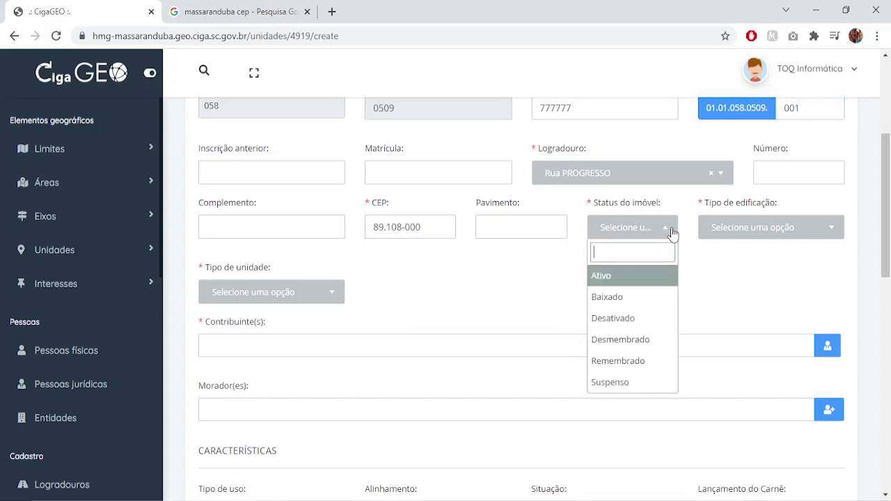
left_click(603, 277)
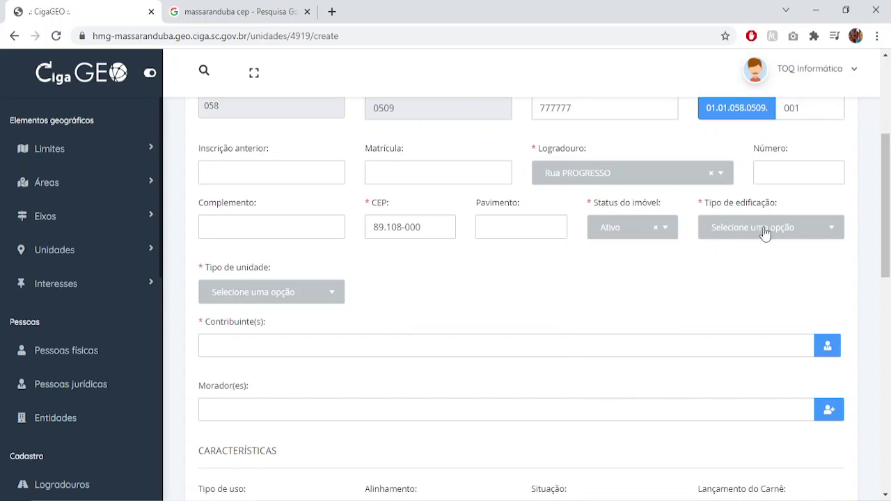
left_click(764, 233)
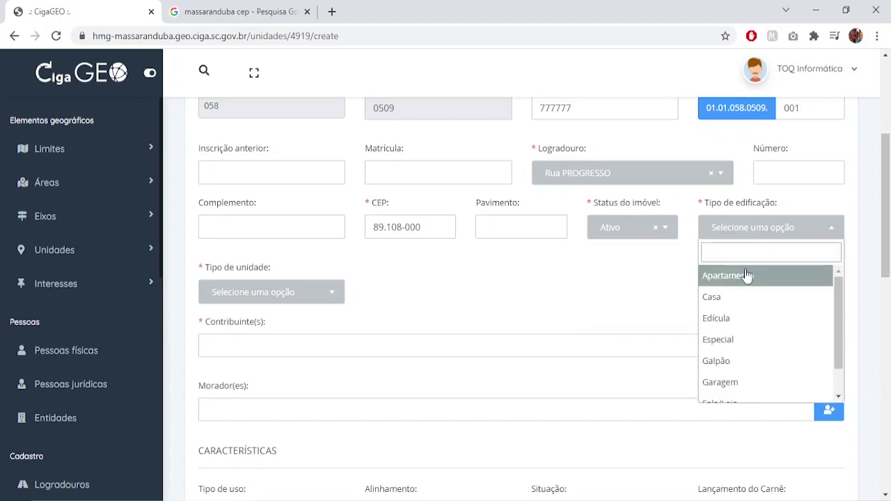
left_click(726, 299)
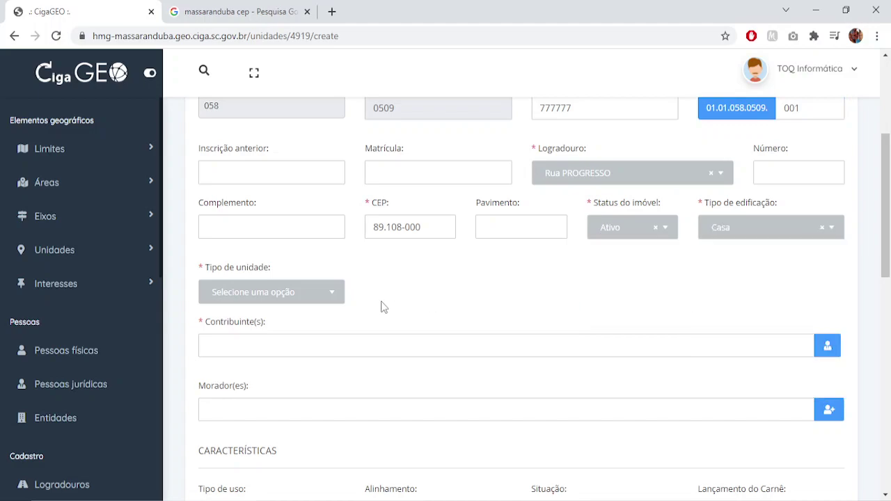
left_click(330, 293)
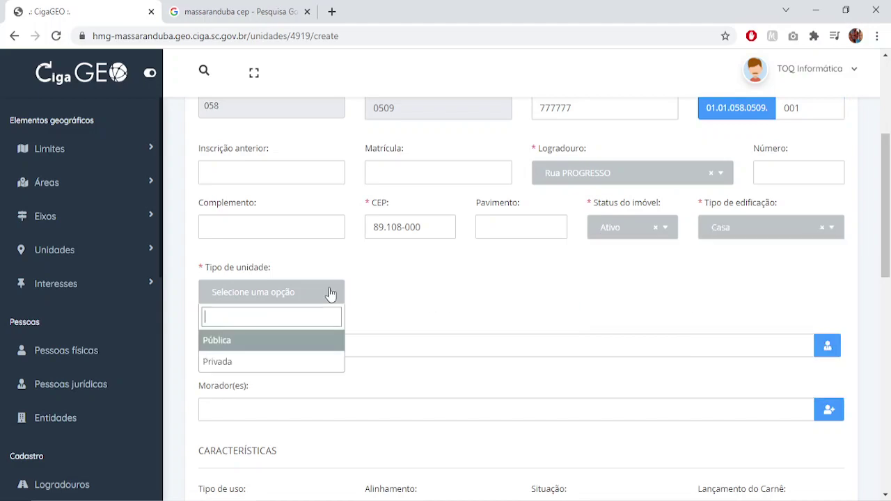
left_click(218, 364)
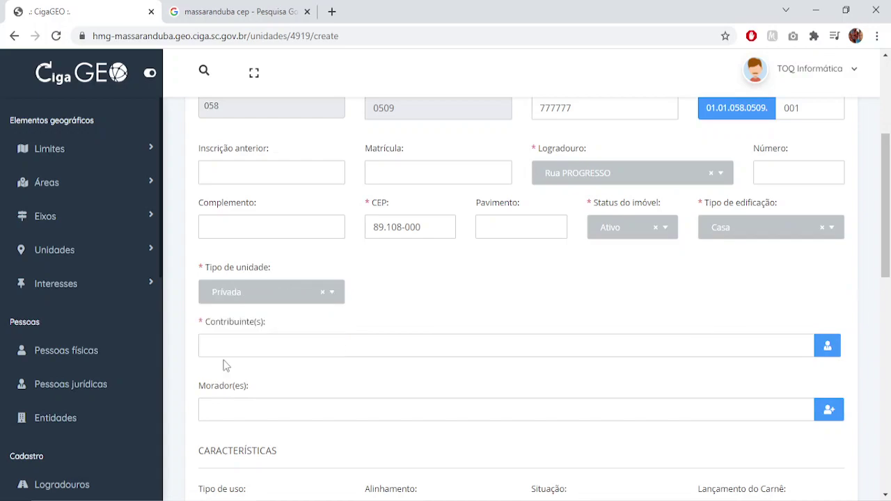
Add a contribuinte to the unit by picking a registered person from the people search, with Proprietário as the Tipo de contribuinte
left_click(827, 347)
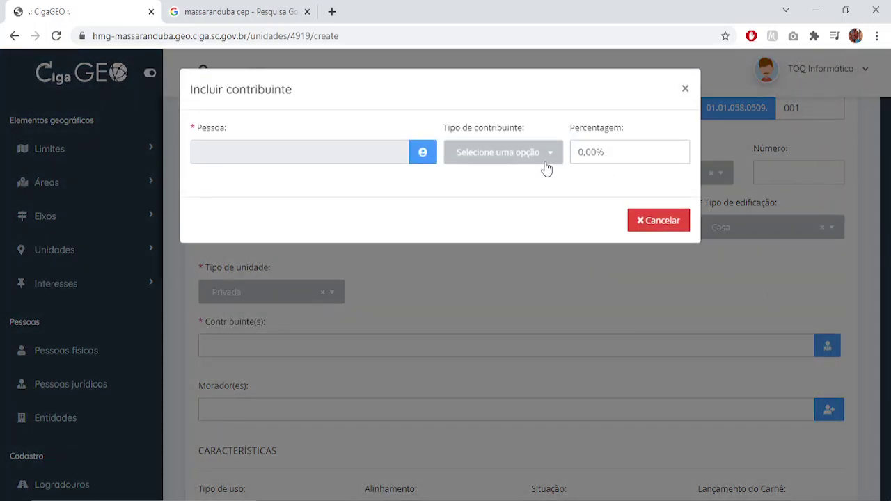
left_click(547, 167)
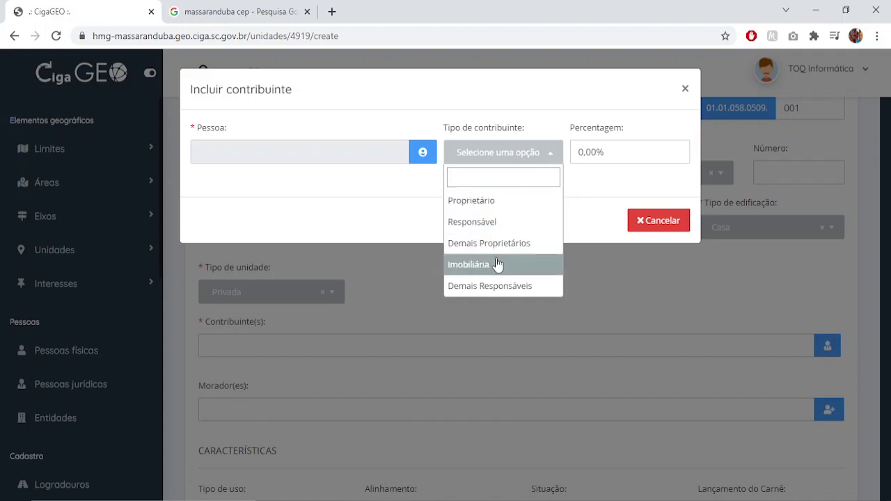
left_click(413, 185)
left_click(422, 152)
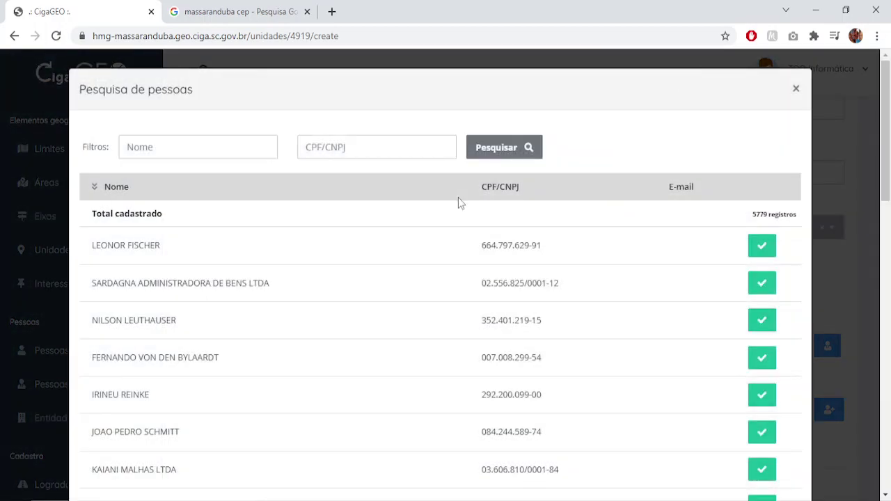
left_click(763, 360)
left_click(531, 155)
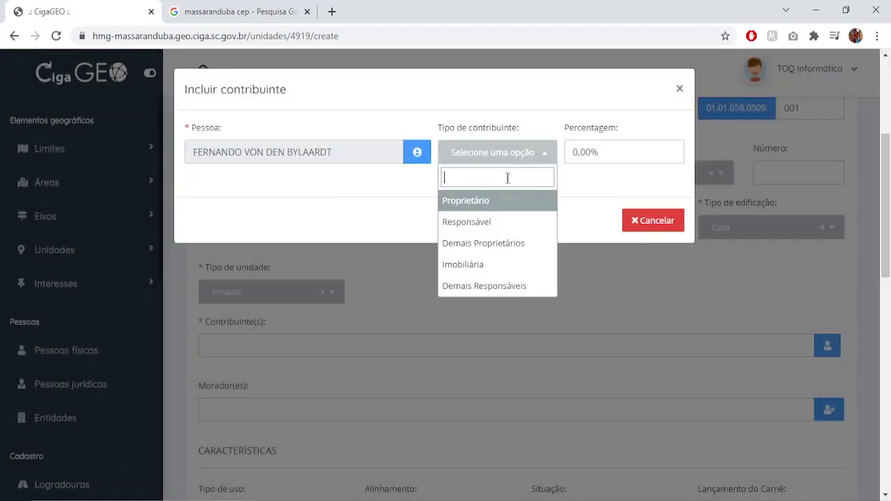
left_click(471, 203)
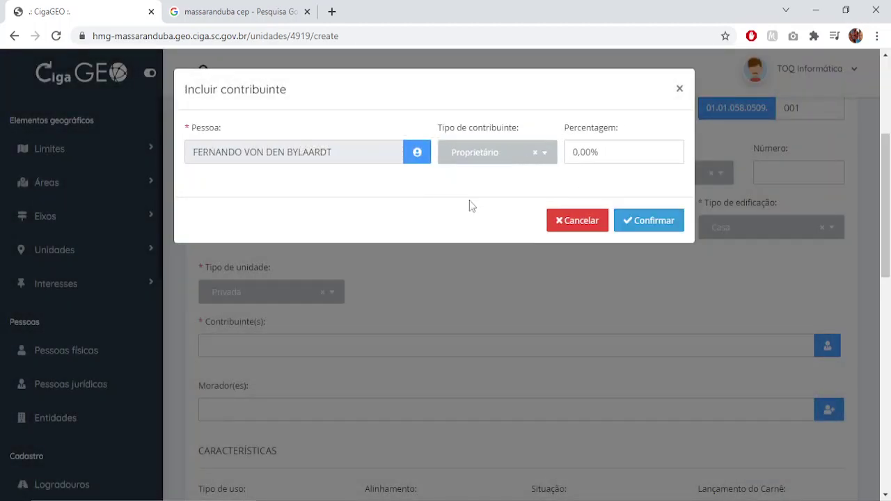
left_click(659, 227)
Set the unit's Estrutura to Alvenaria/Concreto and its Estado Conservação to Ótimo/Excelente
scroll(407, 341, "down", 4)
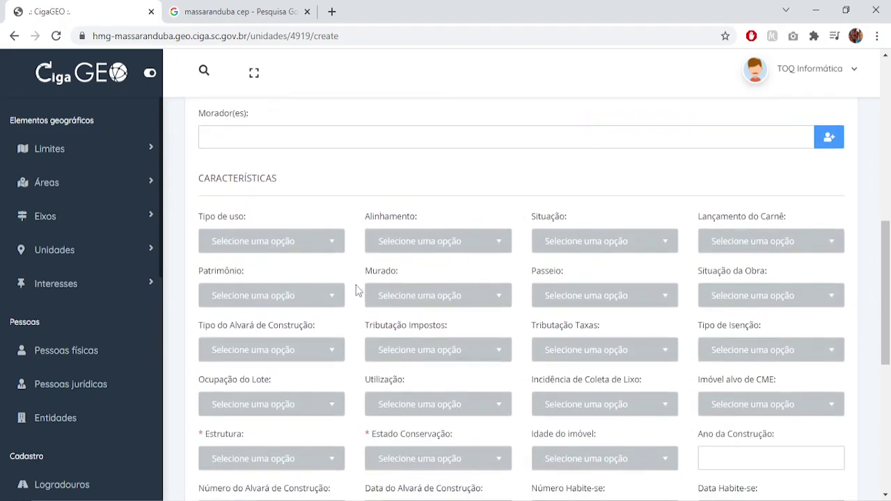
scroll(356, 274, "down", 3)
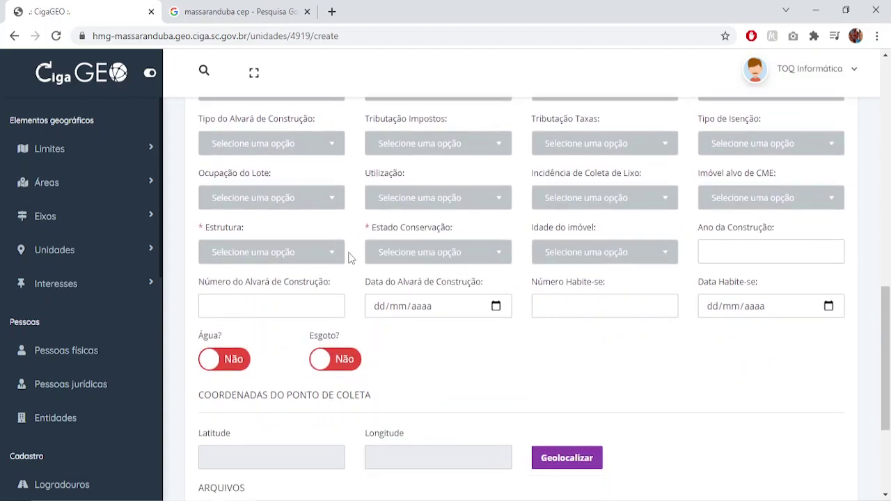
left_click(307, 257)
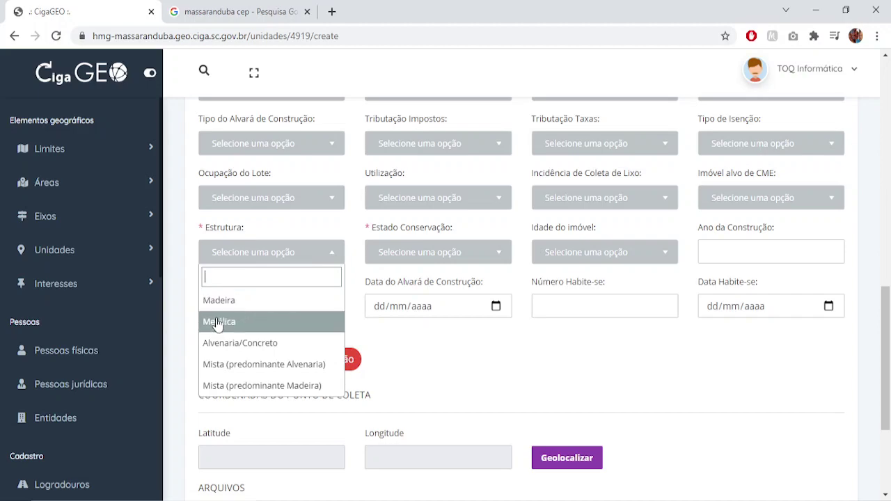
left_click(224, 343)
left_click(467, 255)
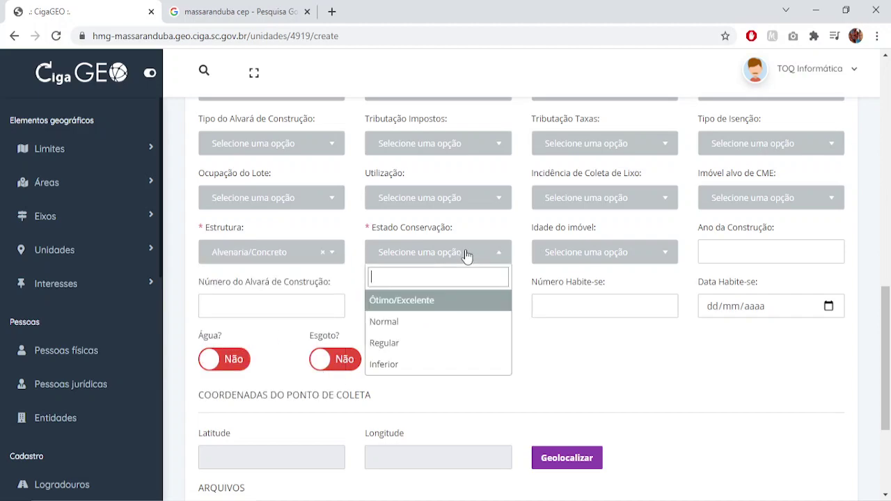
left_click(395, 302)
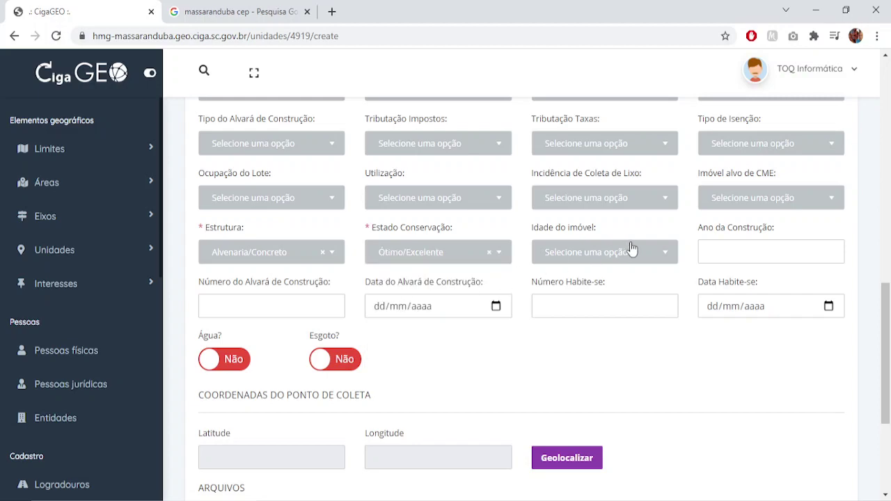
Set both Água and Esgoto to Sim in the unit's characteristics
scroll(432, 348, "down", 1)
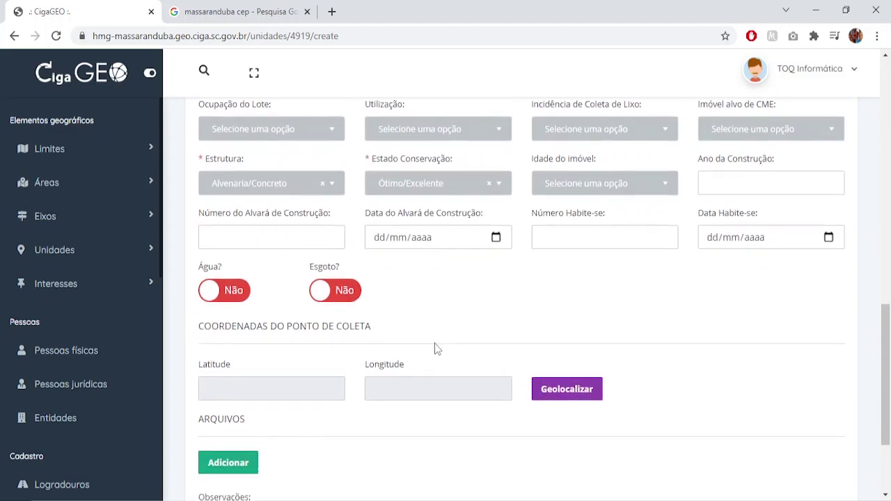
scroll(340, 300, "down", 1)
scroll(342, 277, "down", 1)
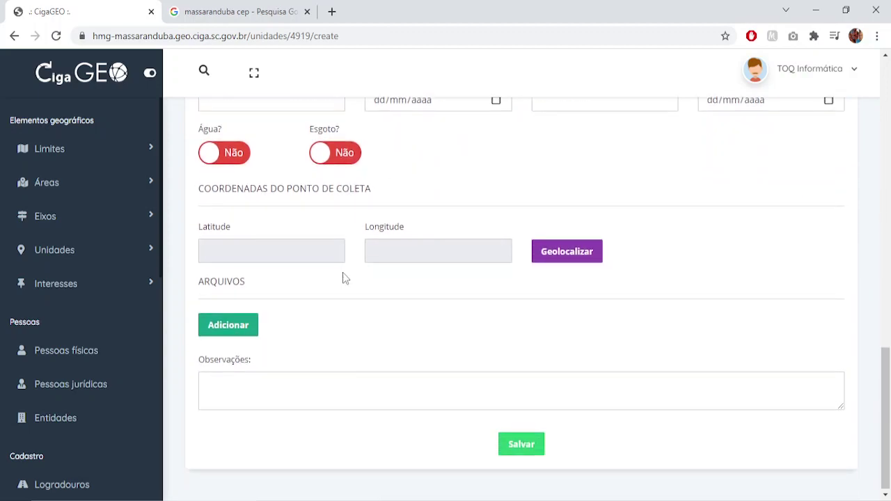
scroll(341, 276, "up", 2)
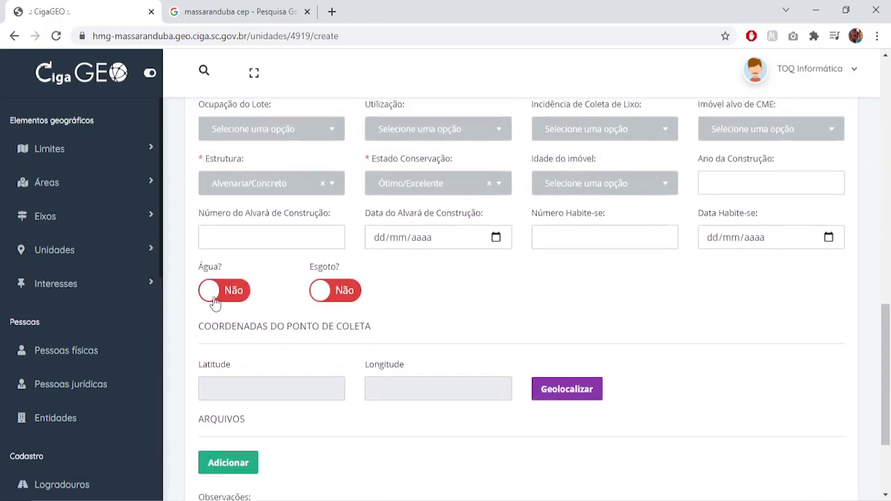
left_click(214, 301)
left_click(343, 297)
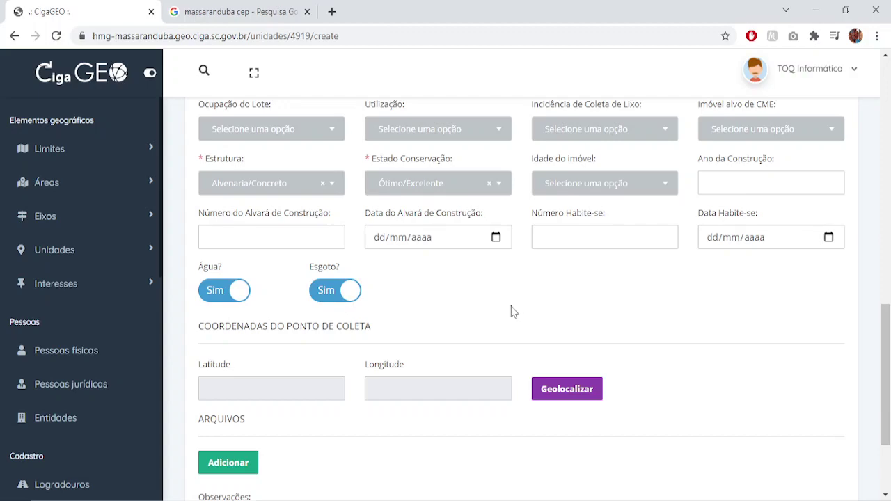
View the file upload form without attaching anything, and save the unidade imobiliária
scroll(501, 310, "down", 2)
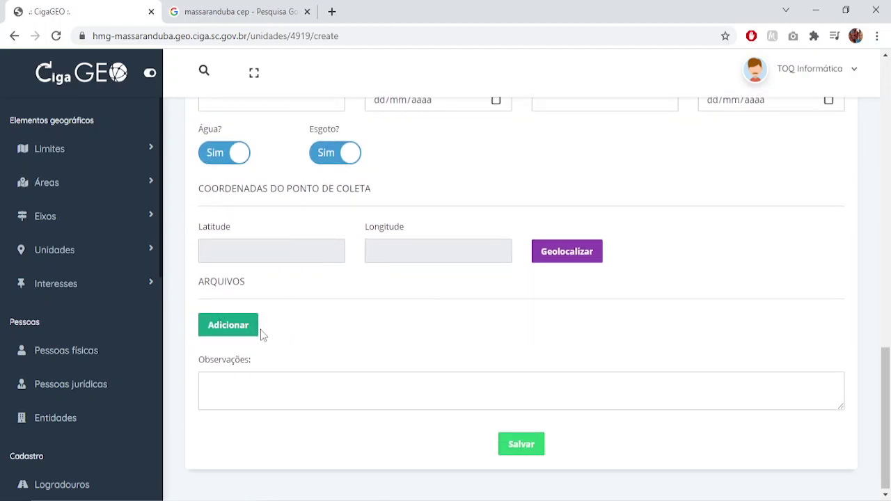
left_click(240, 330)
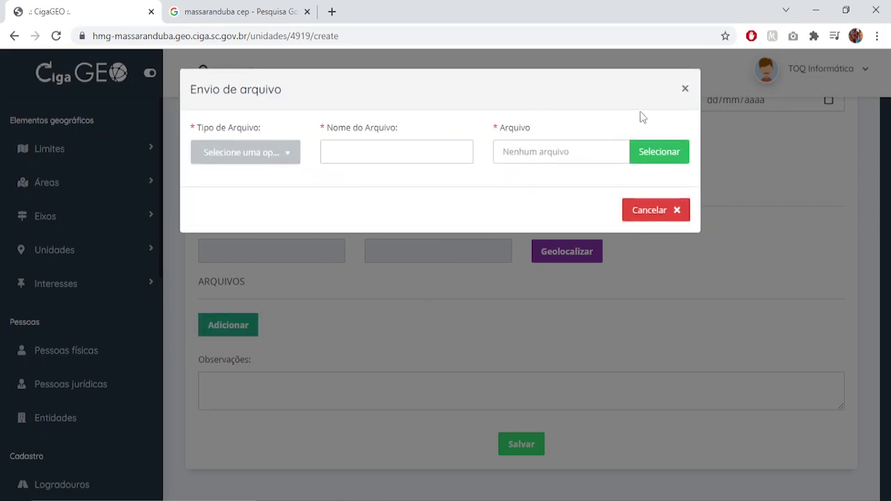
left_click(684, 88)
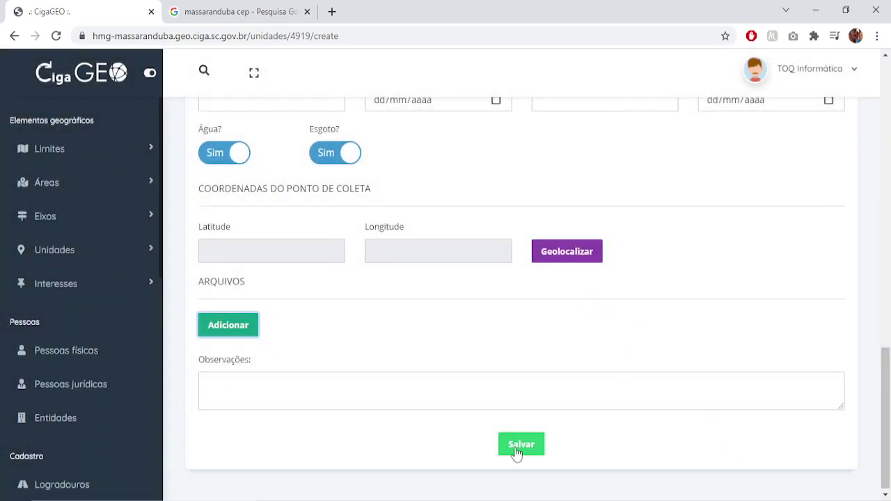
left_click(516, 451)
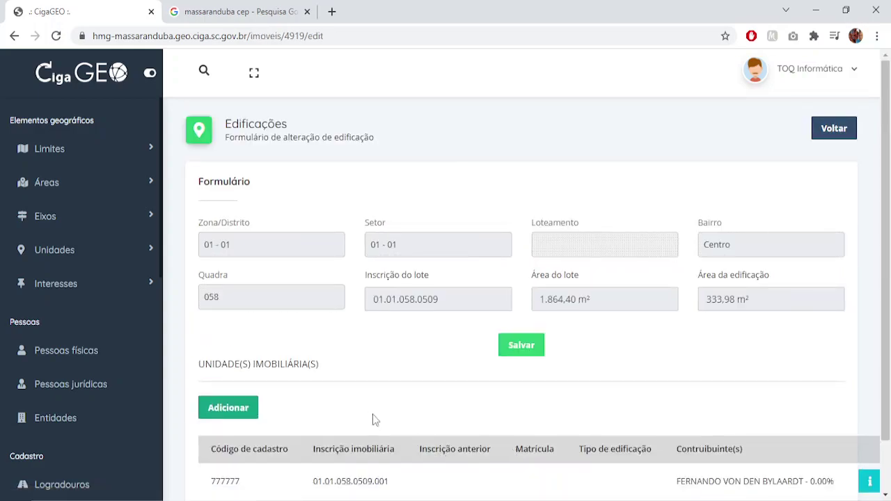
Review the building's list of unidades imobiliárias, return to the map and dismiss the notification
scroll(374, 419, "down", 1)
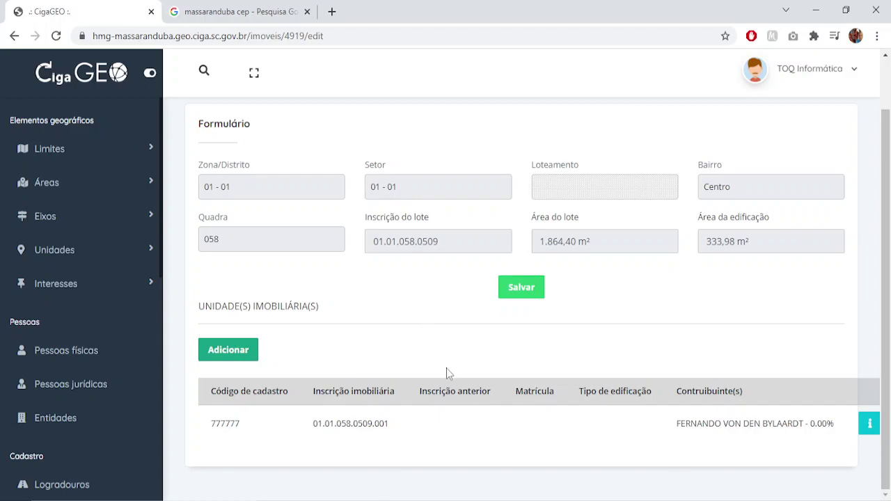
scroll(446, 368, "up", 1)
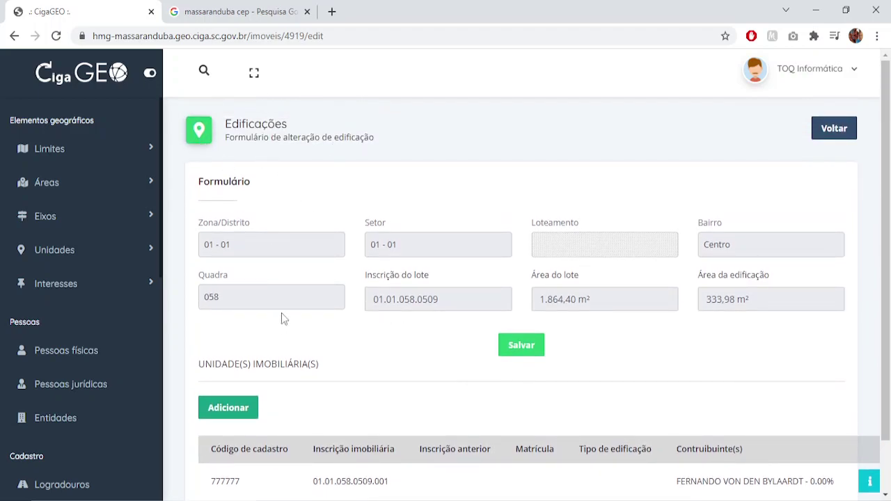
left_click(828, 131)
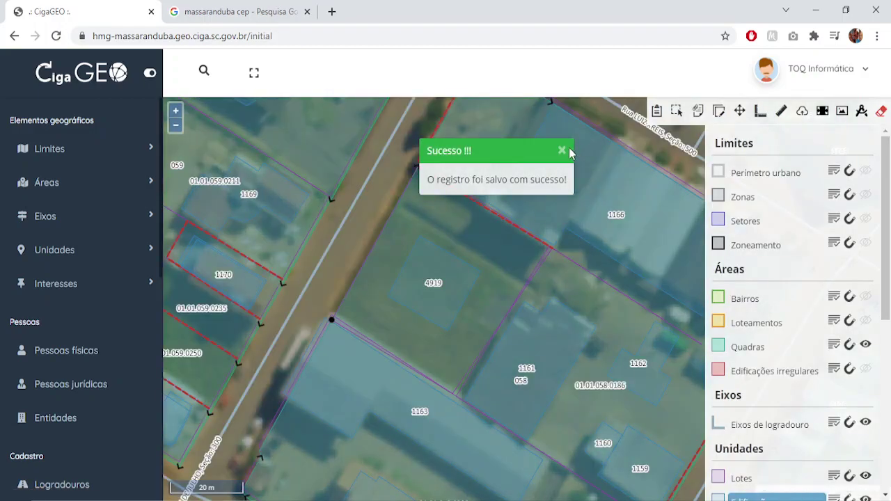
left_click(561, 150)
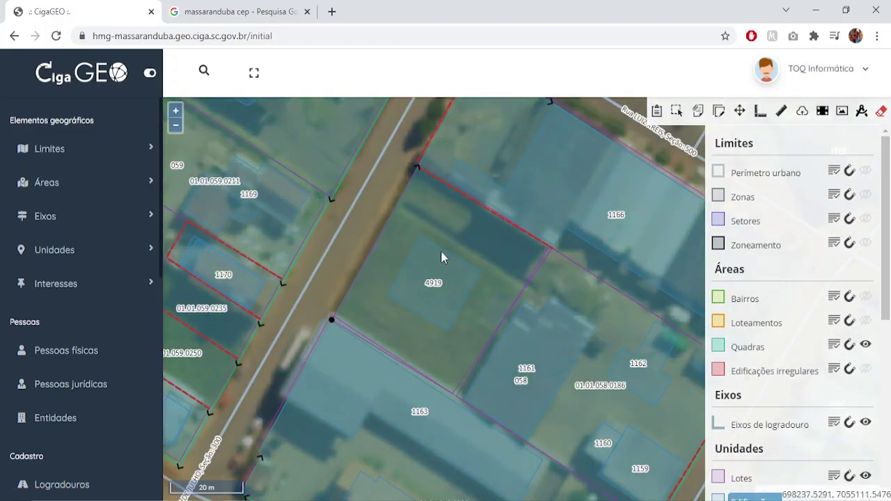